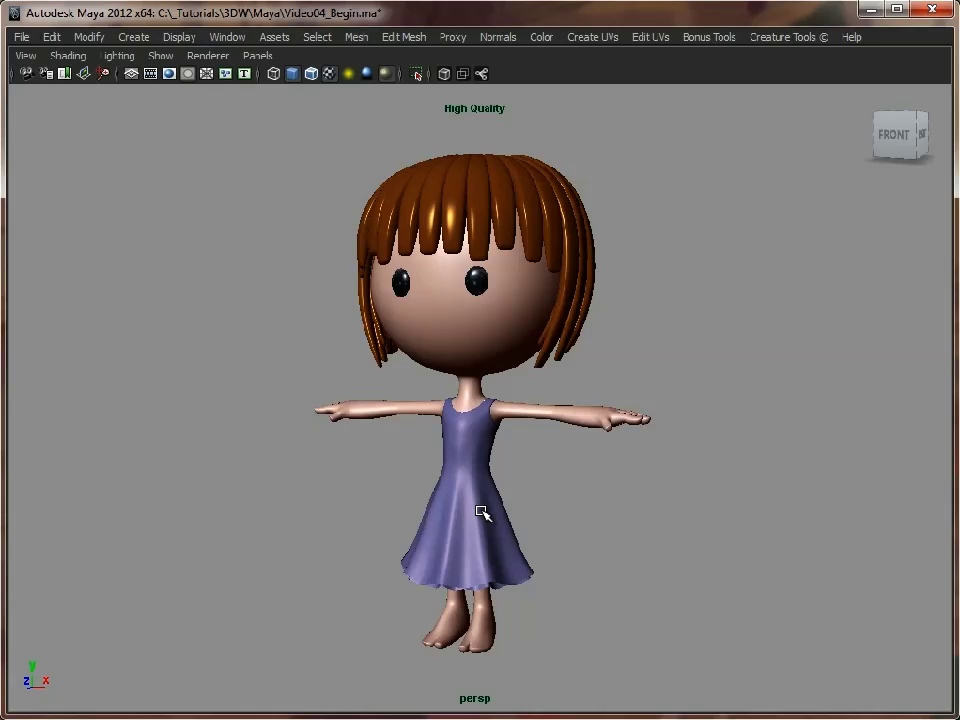
Inspect the character's separate meshes by selecting the body, the eyes, the dress and a hair strand one after another
{"action": "left_click", "coordinate": [596, 416]}
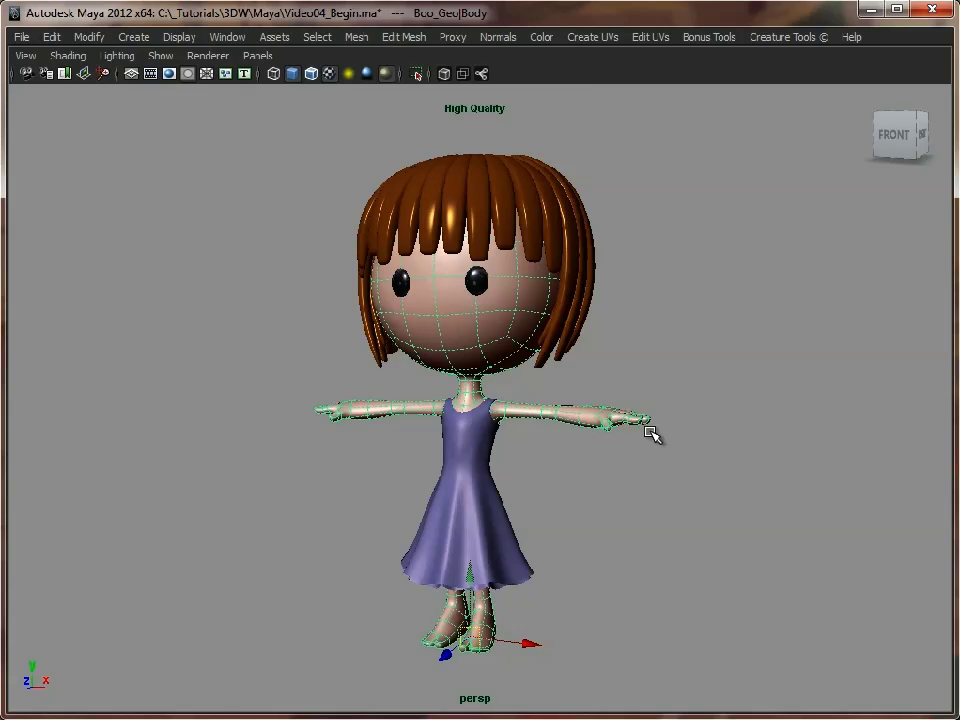
{"action": "left_click", "coordinate": [476, 280]}
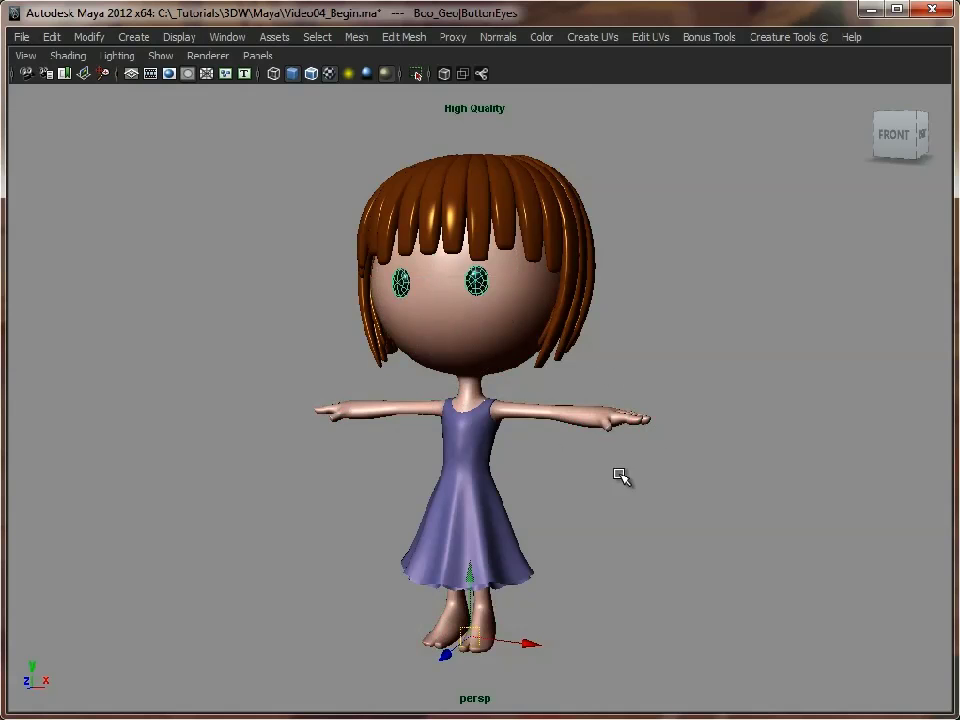
{"action": "left_click", "coordinate": [651, 497]}
{"action": "left_click_drag", "start_coordinate": [519, 459], "coordinate": [453, 455], "text": "alt"}
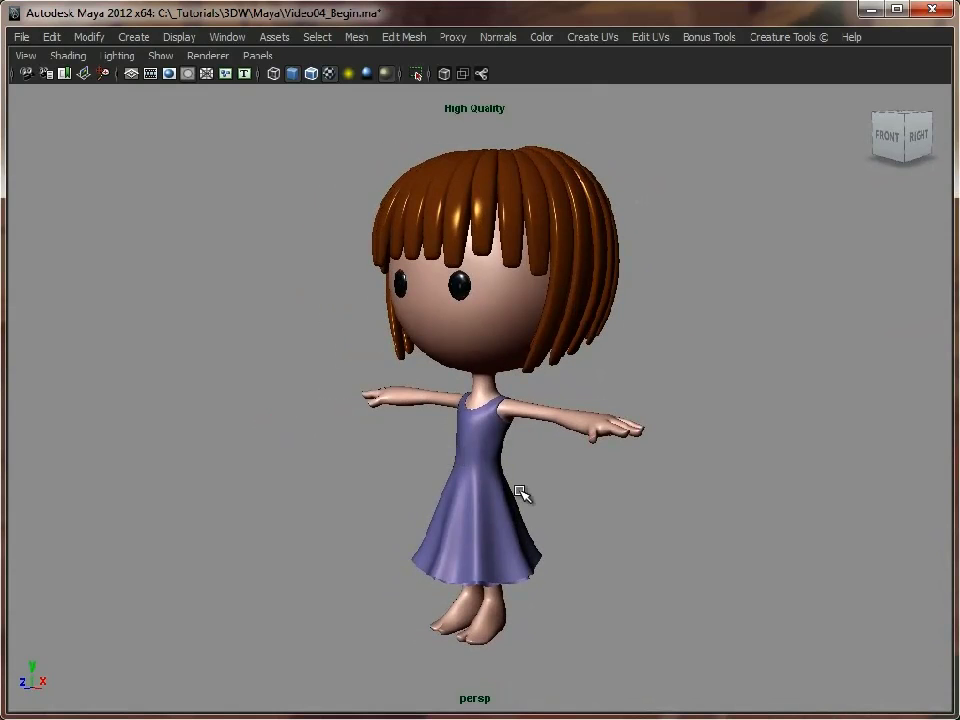
{"action": "left_click_drag", "start_coordinate": [521, 495], "coordinate": [568, 433], "text": "alt"}
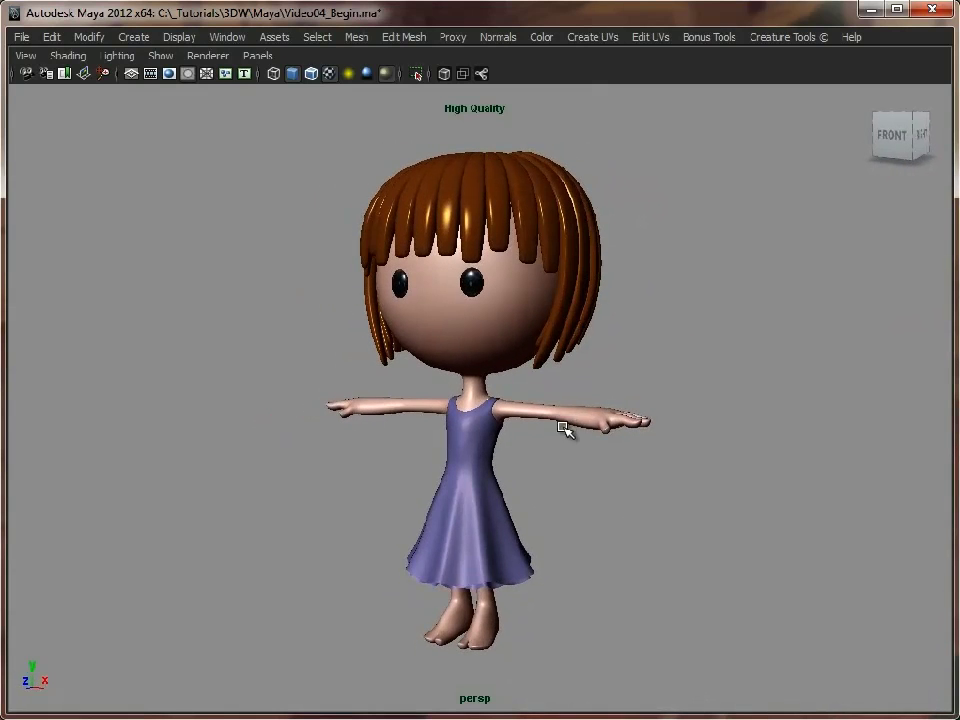
{"action": "left_click_drag", "start_coordinate": [555, 495], "coordinate": [511, 497], "text": "alt"}
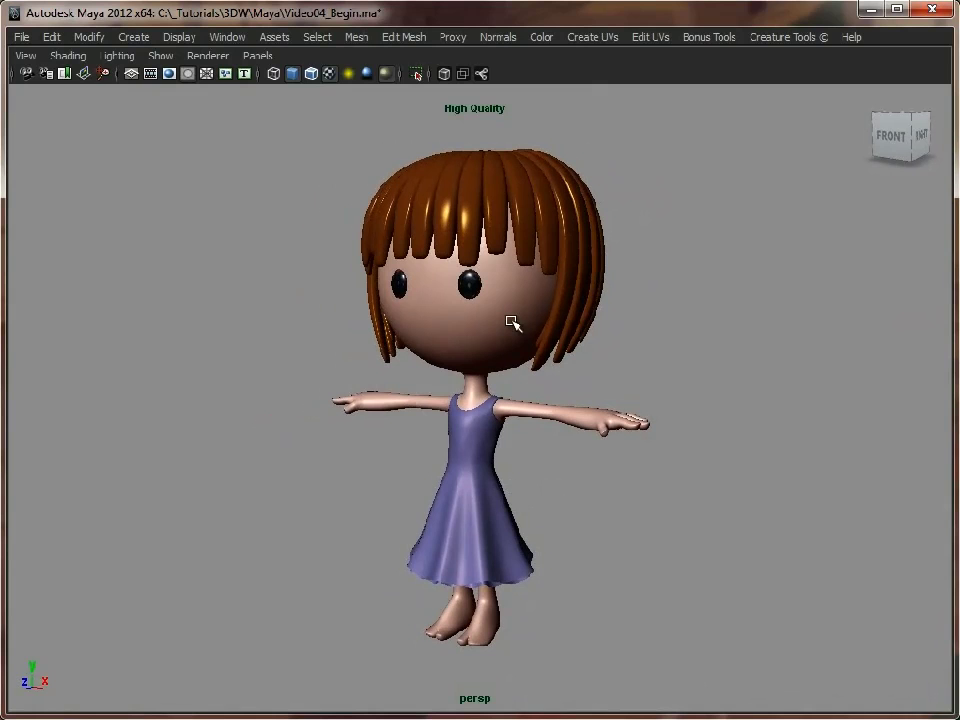
{"action": "left_click", "coordinate": [492, 502]}
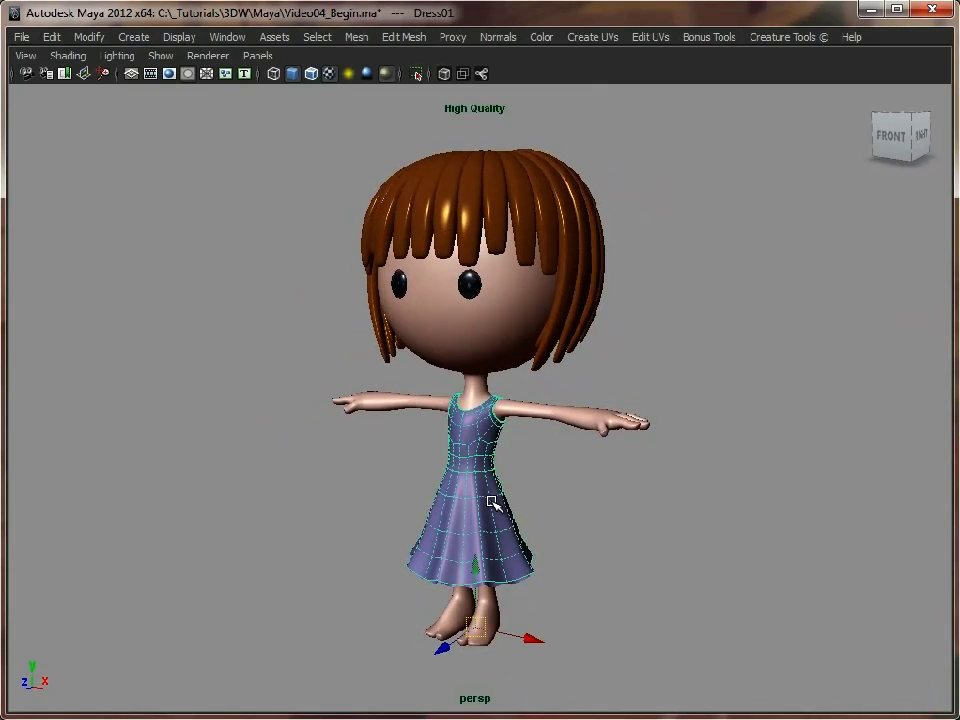
{"action": "left_click", "coordinate": [448, 204]}
{"action": "left_click", "coordinate": [754, 360]}
{"action": "left_click", "coordinate": [452, 180]}
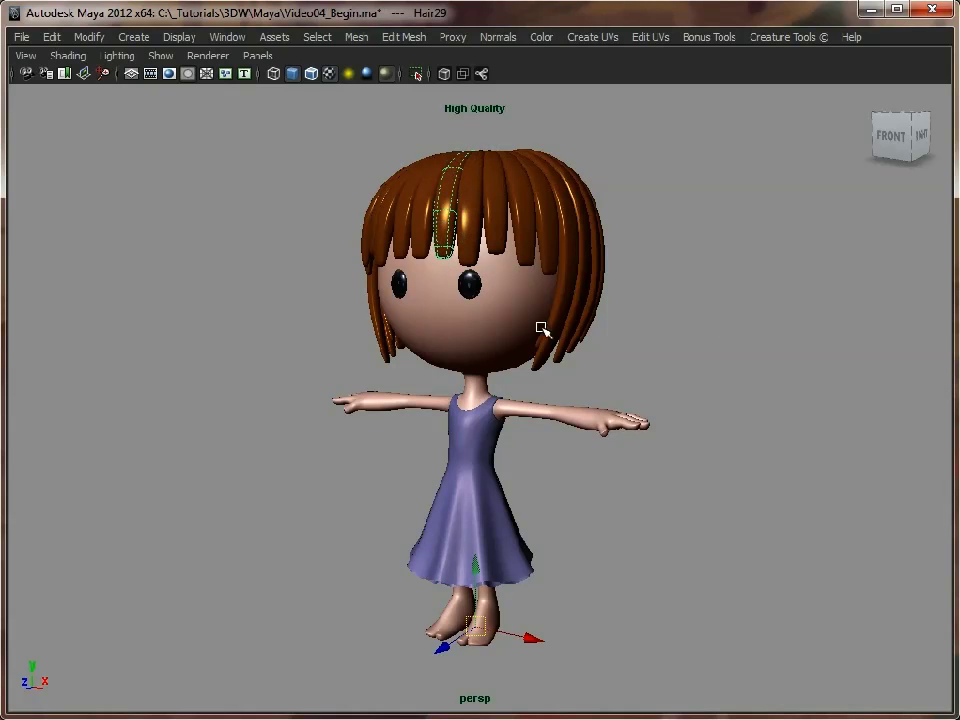
Select the dress mesh and assign the existing numbered checker material to it
{"action": "left_click", "coordinate": [505, 500]}
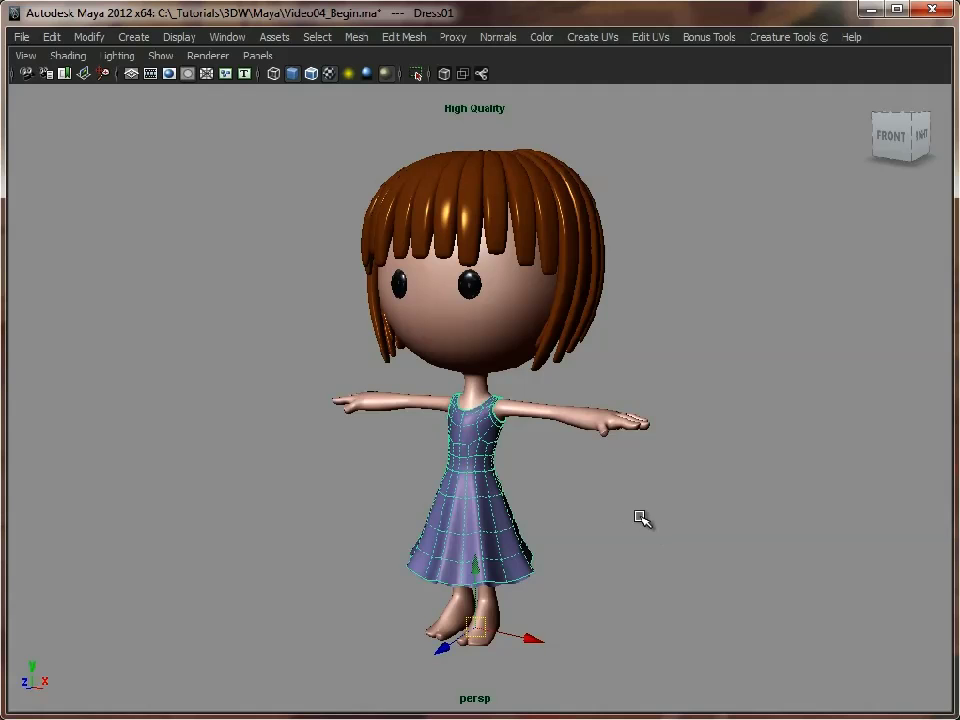
{"action": "left_click_drag", "start_coordinate": [583, 510], "coordinate": [582, 494], "text": "alt"}
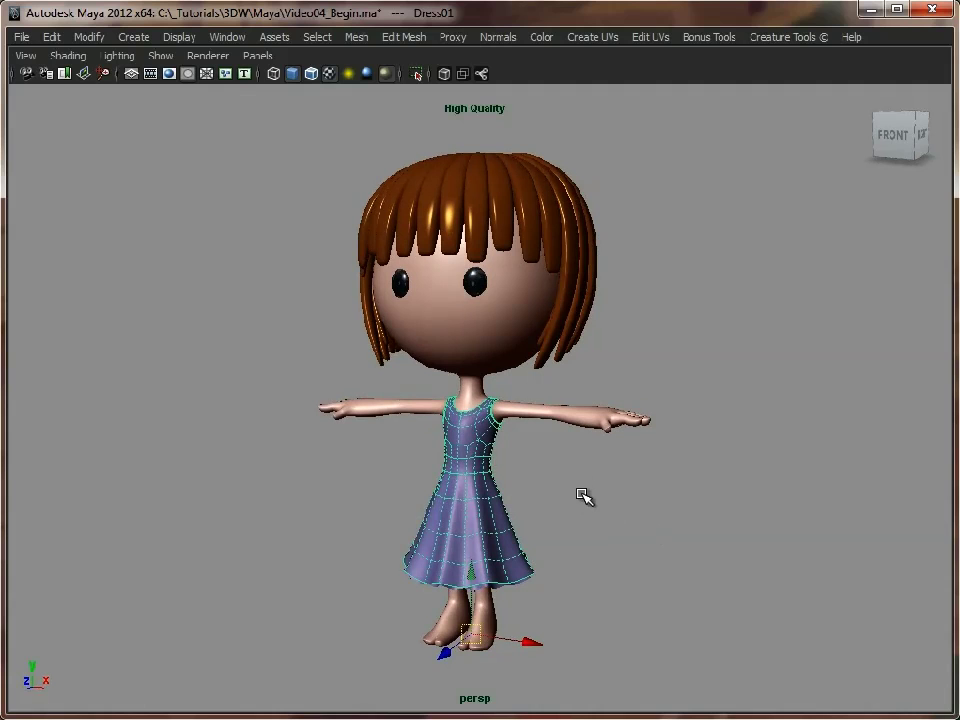
{"action": "left_click_drag", "start_coordinate": [701, 536], "coordinate": [452, 444], "text": "alt"}
{"action": "middle_click_drag", "start_coordinate": [452, 444], "coordinate": [492, 366], "text": "alt"}
{"action": "right_click_drag", "start_coordinate": [600, 400], "coordinate": [774, 405], "text": "alt"}
{"action": "middle_click_drag", "start_coordinate": [774, 405], "coordinate": [774, 440], "text": "alt"}
{"action": "right_click_drag", "start_coordinate": [585, 425], "coordinate": [660, 436], "text": "alt"}
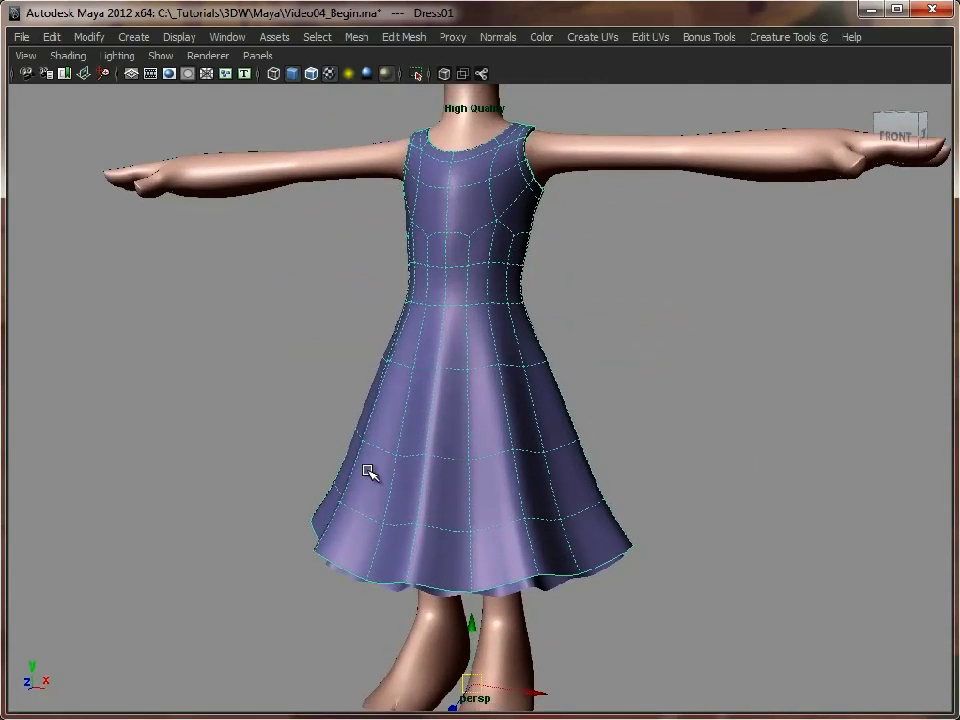
{"action": "middle_click_drag", "start_coordinate": [631, 537], "coordinate": [632, 540], "text": "alt"}
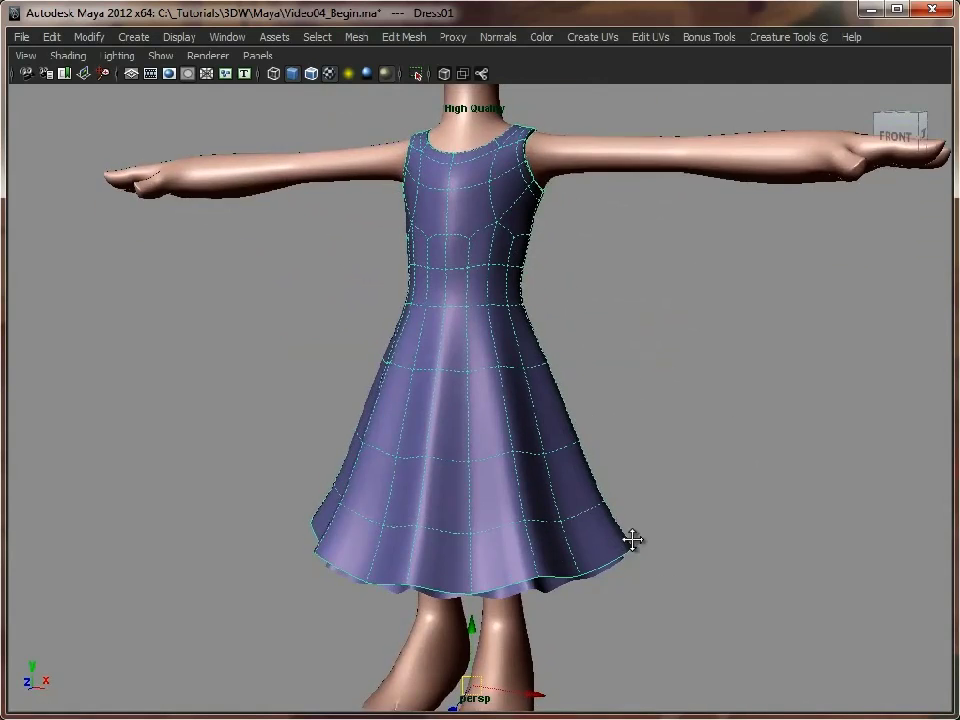
{"action": "right_click_drag", "start_coordinate": [633, 540], "coordinate": [606, 664], "text": "alt"}
{"action": "right_click", "coordinate": [579, 563]}
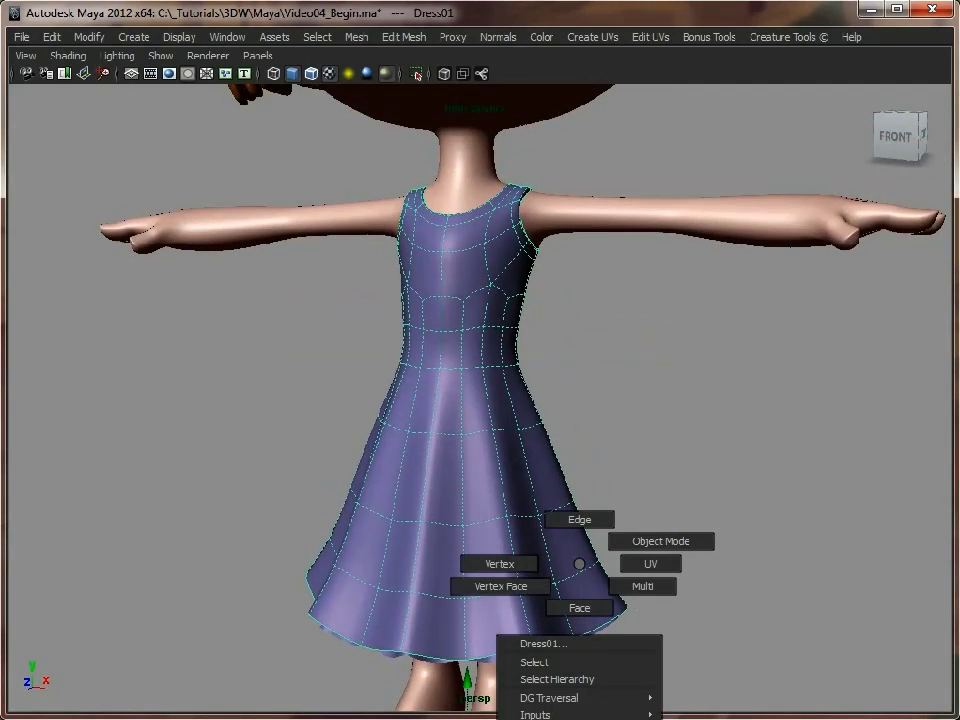
{"action": "mouse_move", "coordinate": [575, 698]}
{"action": "right_click_drag", "start_coordinate": [575, 698], "coordinate": [708, 716]}
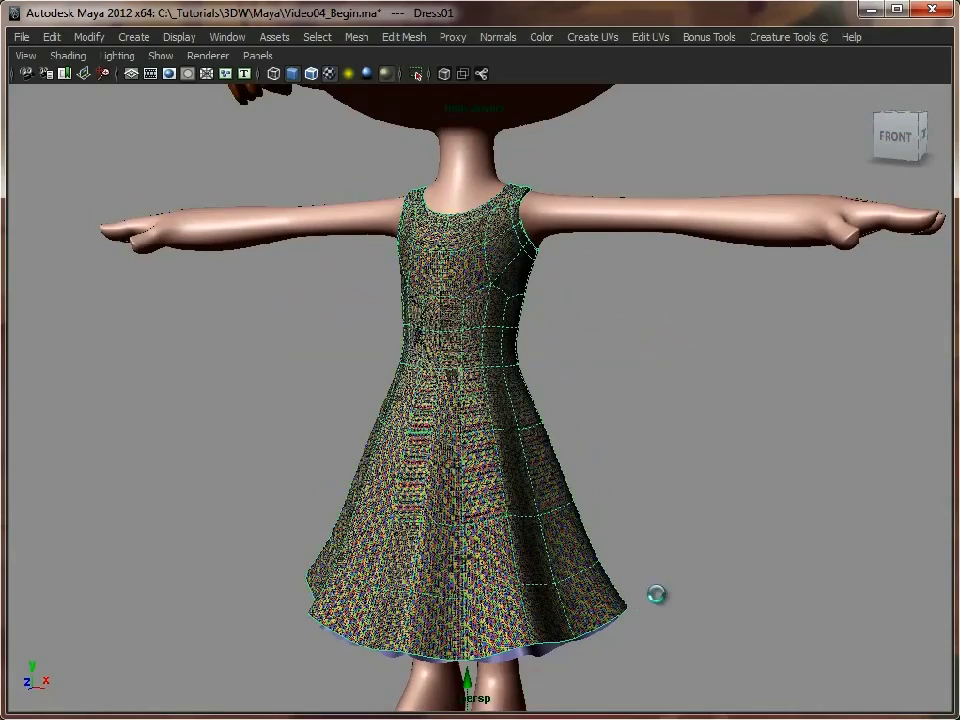
Examine the checker pattern on the dress from close up and from a distance to judge its size and orientation
{"action": "middle_click_drag", "start_coordinate": [300, 396], "coordinate": [296, 377], "text": "alt"}
{"action": "right_click_drag", "start_coordinate": [296, 377], "coordinate": [783, 389], "text": "alt"}
{"action": "scroll", "coordinate": [449, 314], "scroll_direction": "up", "scroll_amount": 3}
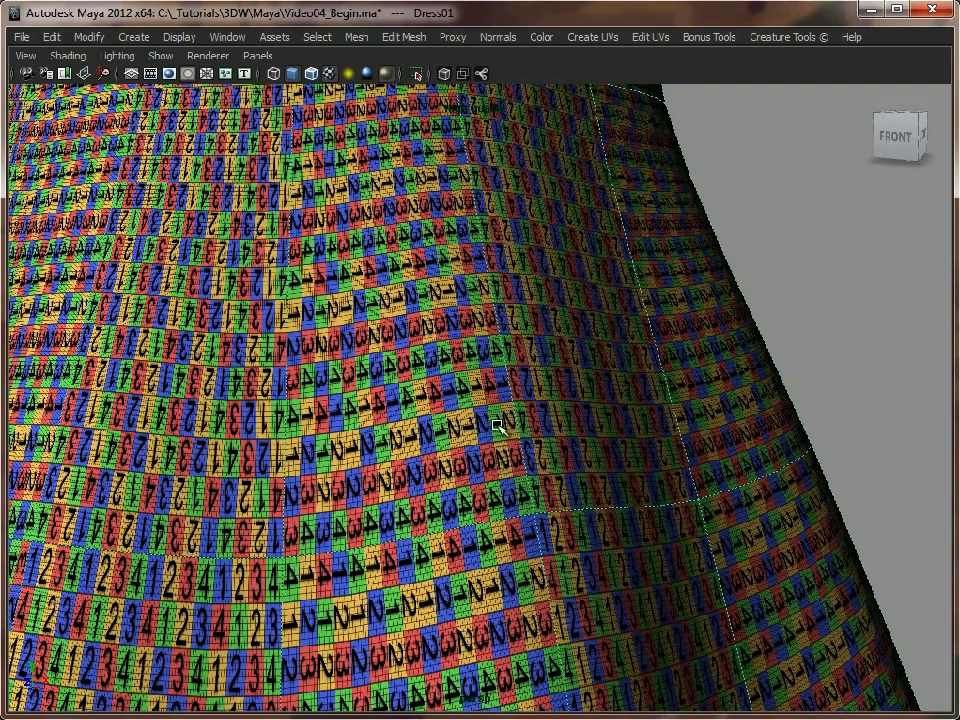
{"action": "scroll", "coordinate": [497, 430], "scroll_direction": "down", "scroll_amount": 5}
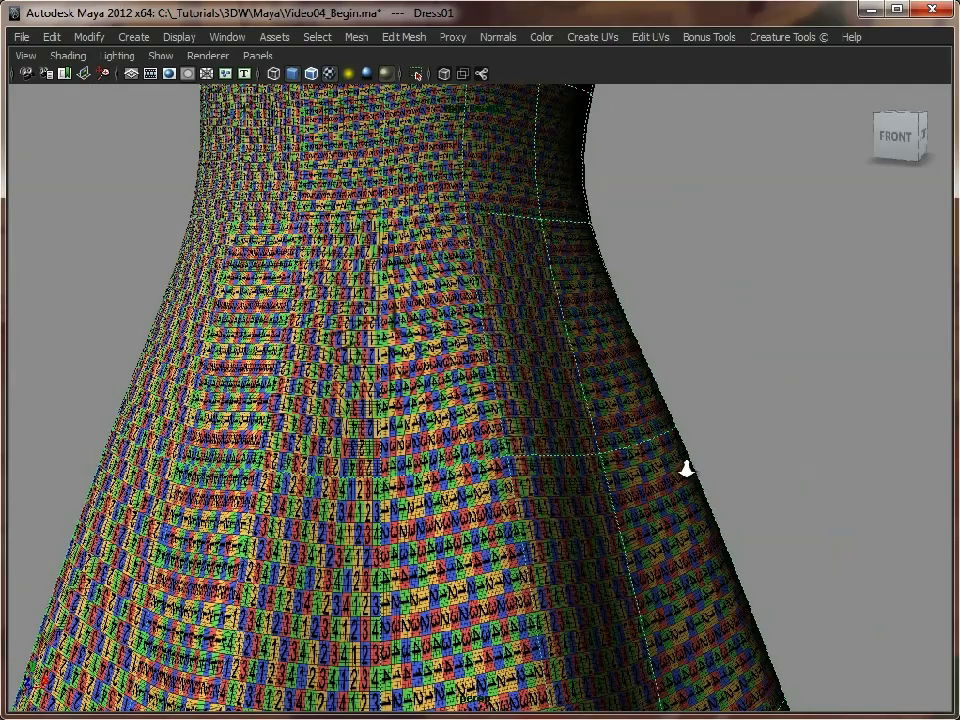
{"action": "scroll", "coordinate": [686, 465], "scroll_direction": "down", "scroll_amount": 8}
{"action": "left_click", "coordinate": [666, 514]}
{"action": "left_click_drag", "start_coordinate": [666, 514], "coordinate": [643, 510], "text": "alt"}
{"action": "right_click_drag", "start_coordinate": [643, 510], "coordinate": [445, 505], "text": "alt"}
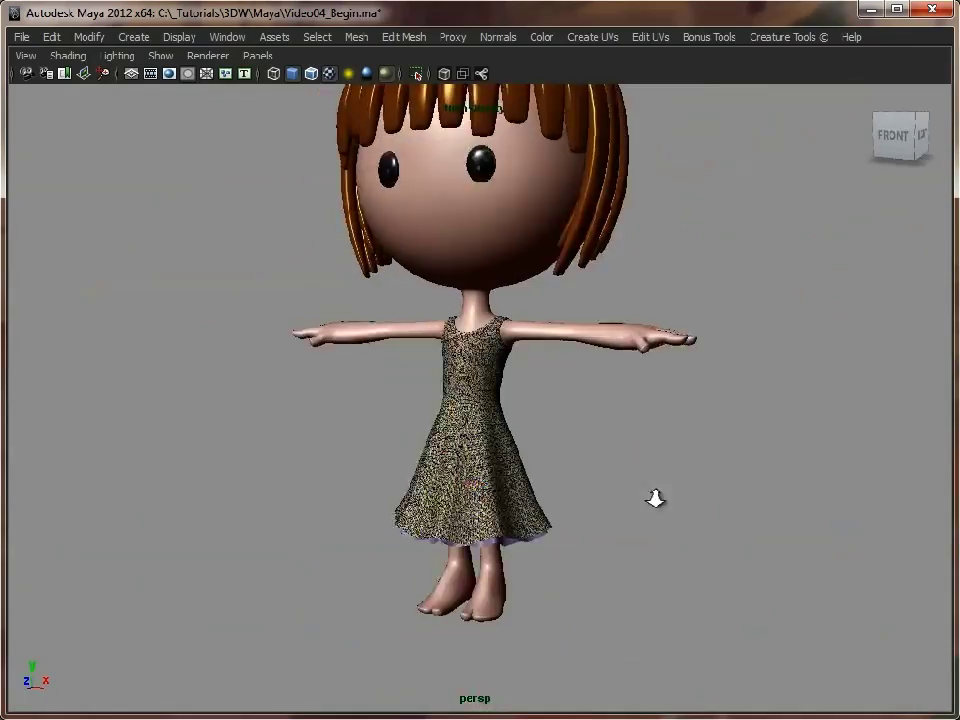
{"action": "scroll", "coordinate": [656, 499], "scroll_direction": "up", "scroll_amount": 10}
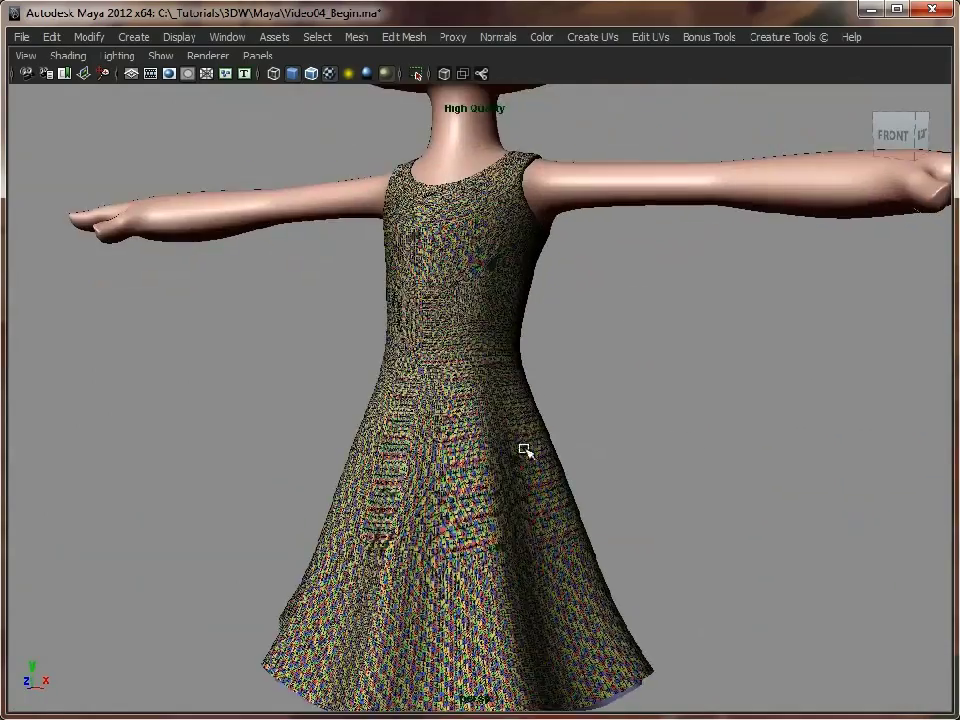
{"action": "right_click_drag", "start_coordinate": [523, 450], "coordinate": [279, 410], "text": "alt"}
{"action": "middle_click_drag", "start_coordinate": [440, 400], "coordinate": [448, 550], "text": "alt"}
{"action": "left_click_drag", "start_coordinate": [482, 444], "coordinate": [488, 470], "text": "alt"}
{"action": "right_click_drag", "start_coordinate": [488, 470], "coordinate": [436, 448], "text": "alt"}
{"action": "left_click_drag", "start_coordinate": [436, 450], "coordinate": [470, 430], "text": "alt"}
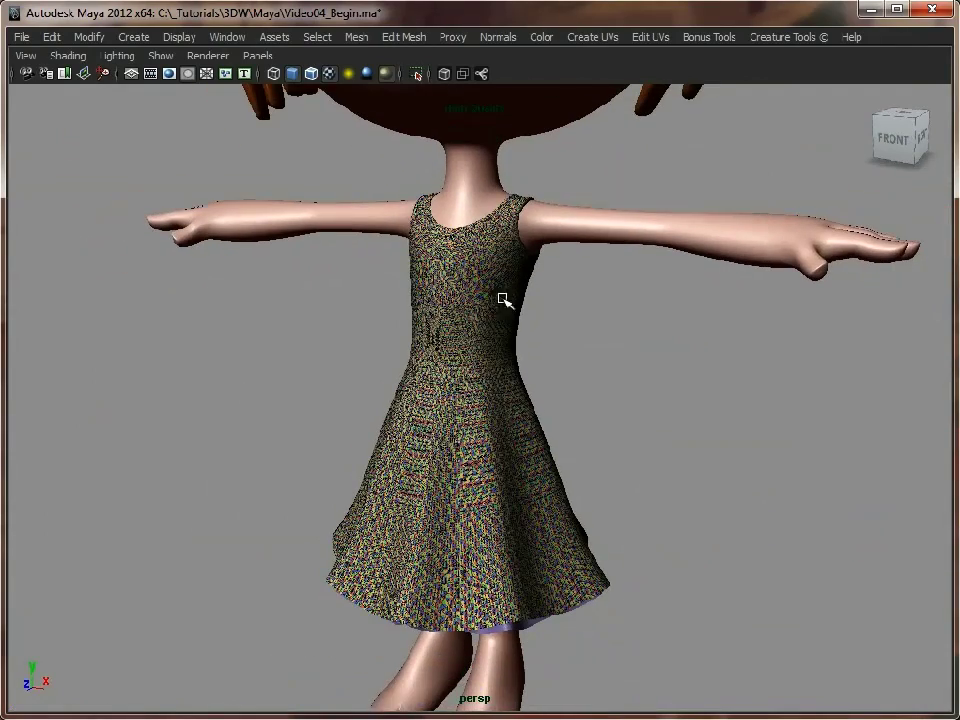
Apply a planar UV projection to the dress mesh, then deselect it
{"action": "left_click", "coordinate": [508, 300]}
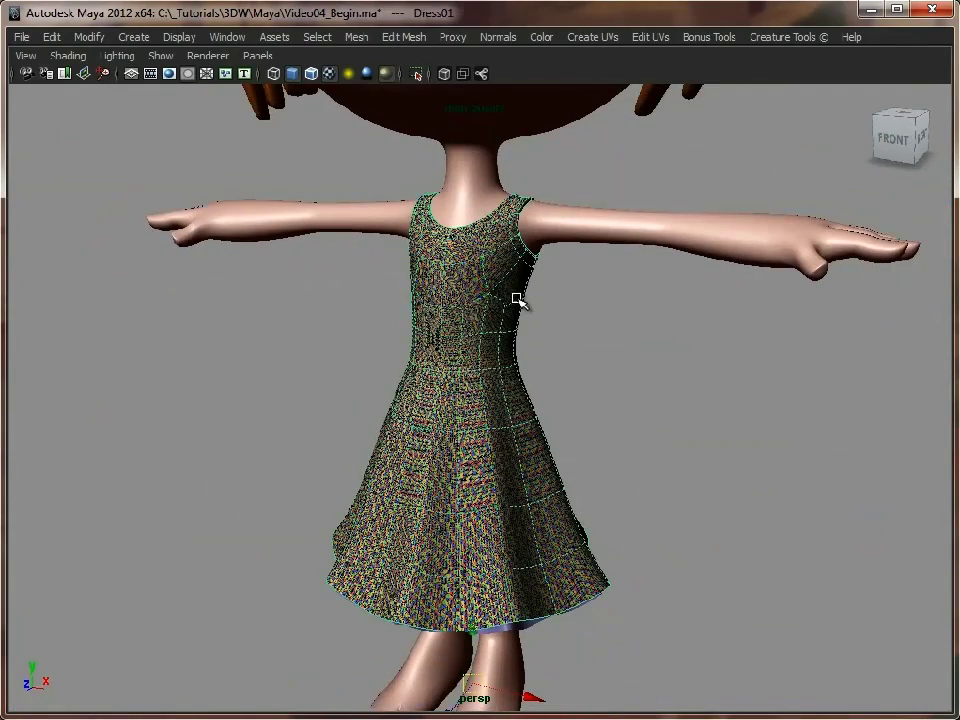
{"action": "key", "text": "space"}
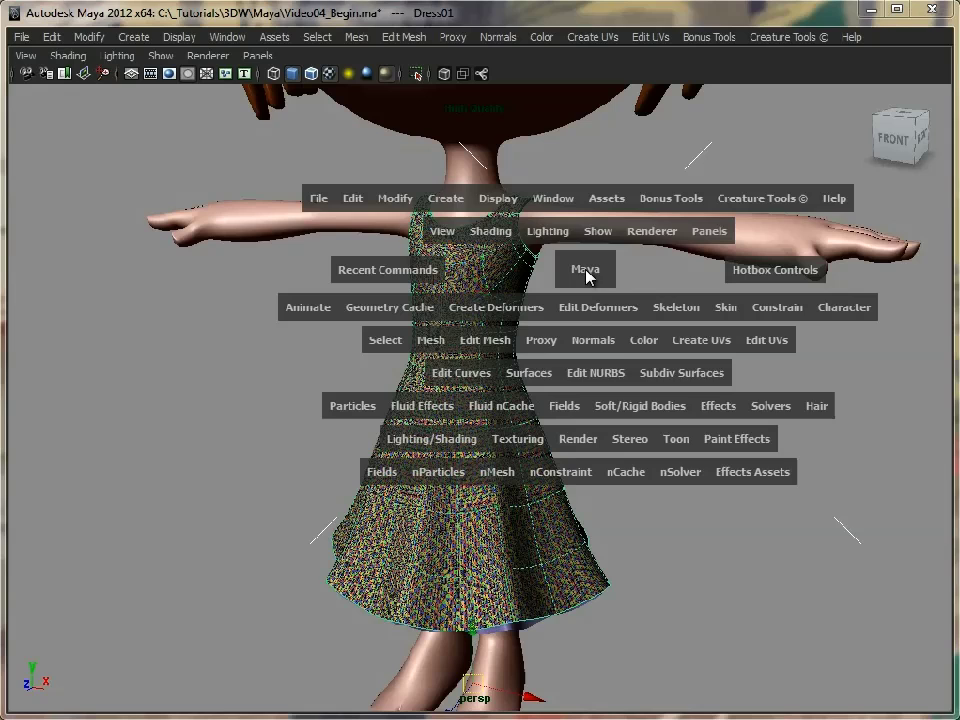
{"action": "left_click", "coordinate": [703, 340]}
{"action": "left_click", "coordinate": [742, 373]}
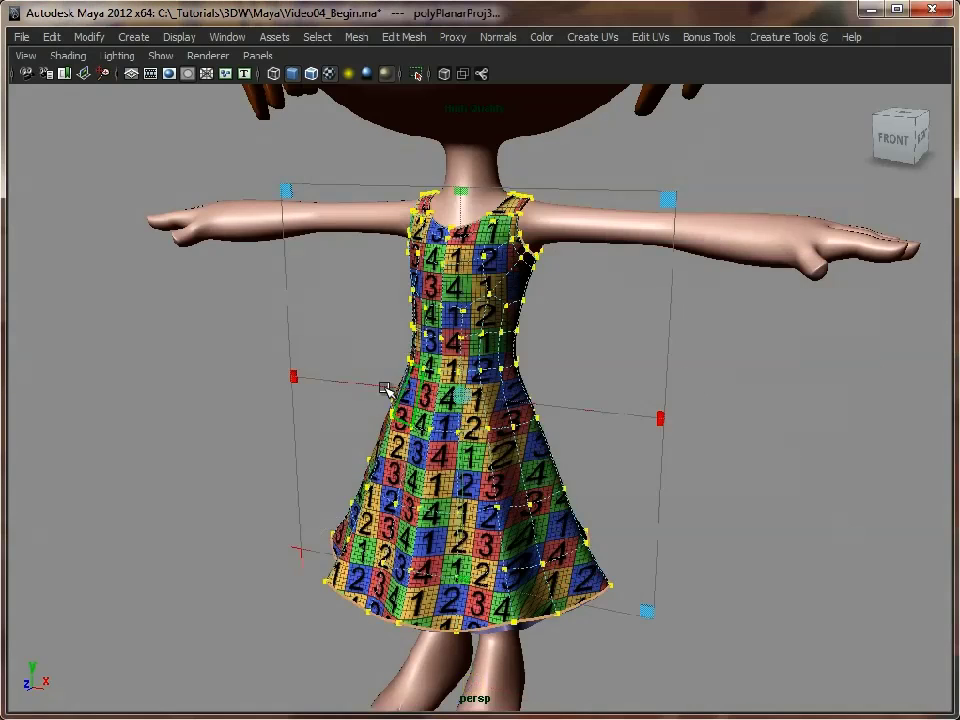
{"action": "left_click_drag", "start_coordinate": [737, 405], "coordinate": [643, 480], "text": "alt"}
{"action": "left_click", "coordinate": [831, 489]}
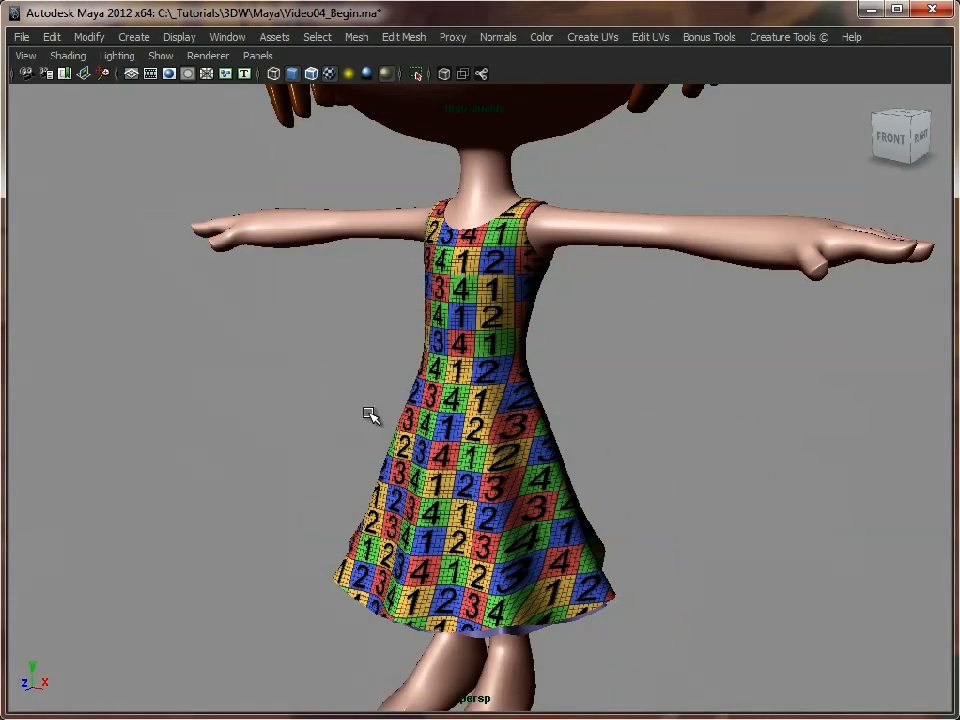
Review the dress's UV layout in the UV Texture Editor and the checker pattern around its side and back
{"action": "left_click", "coordinate": [401, 414]}
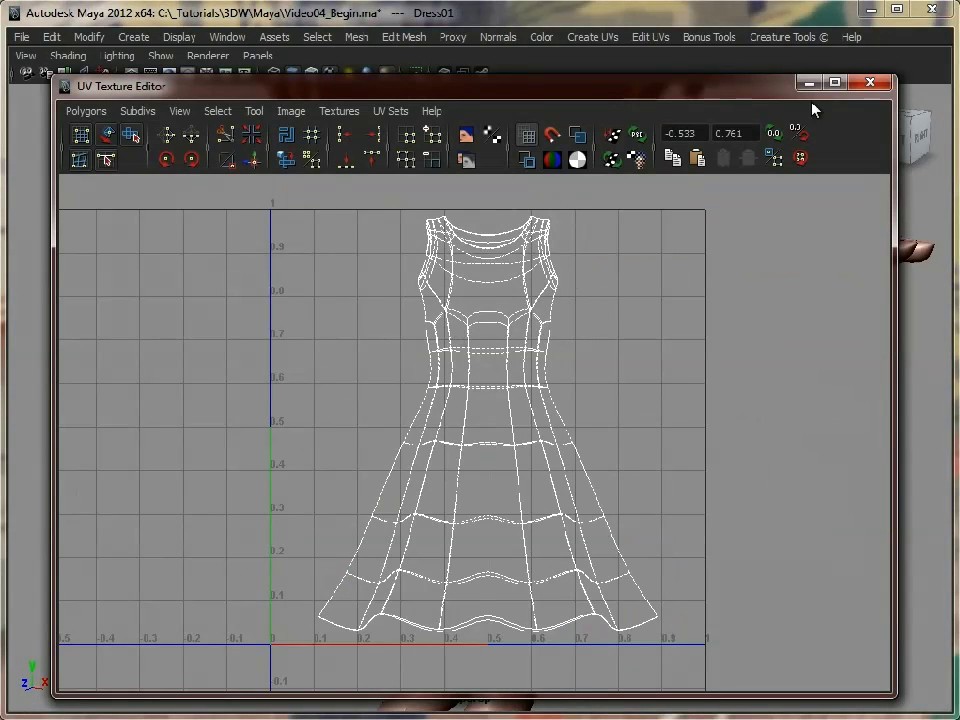
{"action": "left_click", "coordinate": [870, 81]}
{"action": "left_click_drag", "start_coordinate": [694, 364], "coordinate": [398, 399], "text": "alt"}
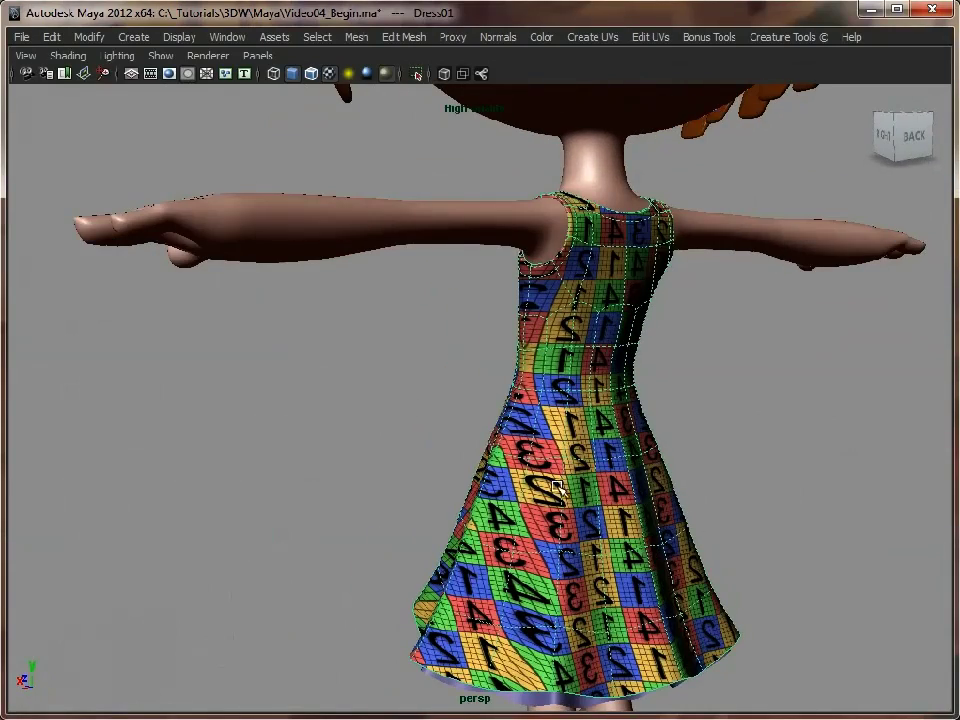
Select the dress's side seam edge loop and shoulder edges on the character's left side
{"action": "left_click_drag", "start_coordinate": [140, 307], "coordinate": [494, 400], "text": "alt"}
{"action": "middle_click_drag", "start_coordinate": [494, 400], "coordinate": [373, 337], "text": "alt"}
{"action": "right_click_drag", "start_coordinate": [373, 337], "coordinate": [469, 279], "text": "alt"}
{"action": "middle_click_drag", "start_coordinate": [380, 216], "coordinate": [380, 352], "text": "alt"}
{"action": "right_click_drag", "start_coordinate": [380, 352], "coordinate": [641, 362], "text": "alt"}
{"action": "left_click_drag", "start_coordinate": [641, 362], "coordinate": [546, 354], "text": "alt"}
{"action": "left_click", "coordinate": [529, 293]}
{"action": "double_click", "coordinate": [530, 294]}
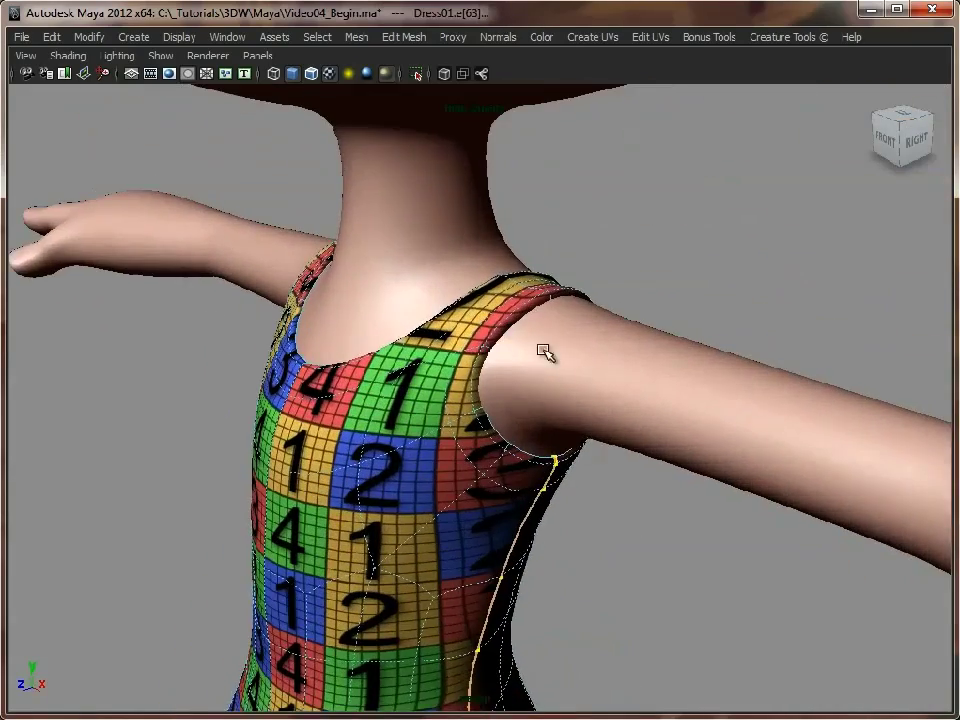
Add the matching side seam and shoulder edges on the character's right side to the edge selection
{"action": "left_click_drag", "start_coordinate": [514, 279], "coordinate": [355, 300], "text": "alt"}
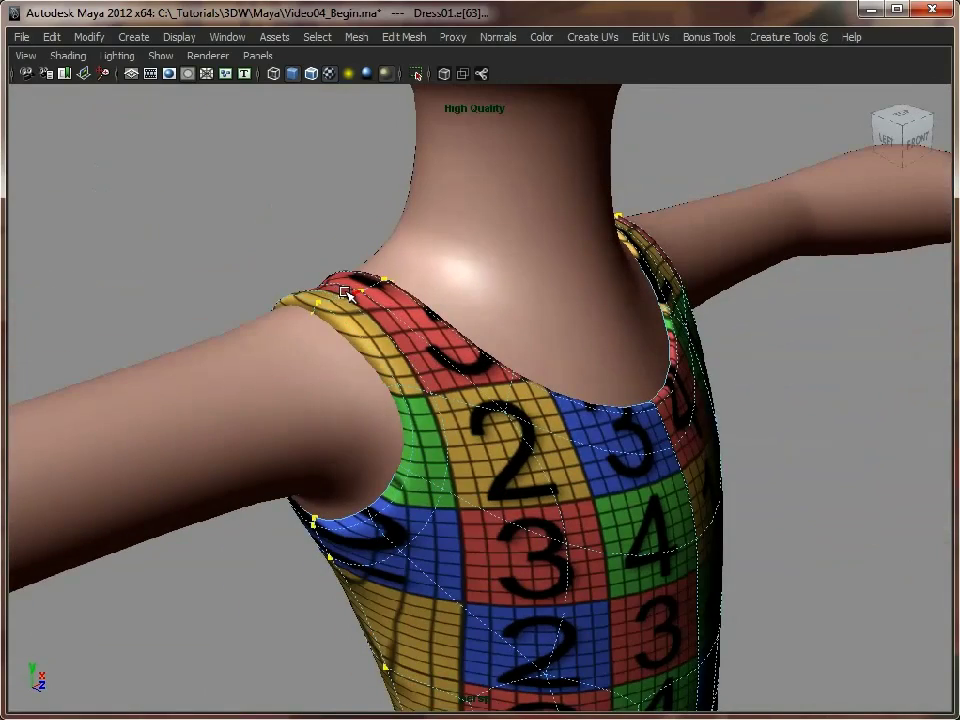
{"action": "middle_click_drag", "start_coordinate": [546, 471], "coordinate": [529, 219], "text": "alt"}
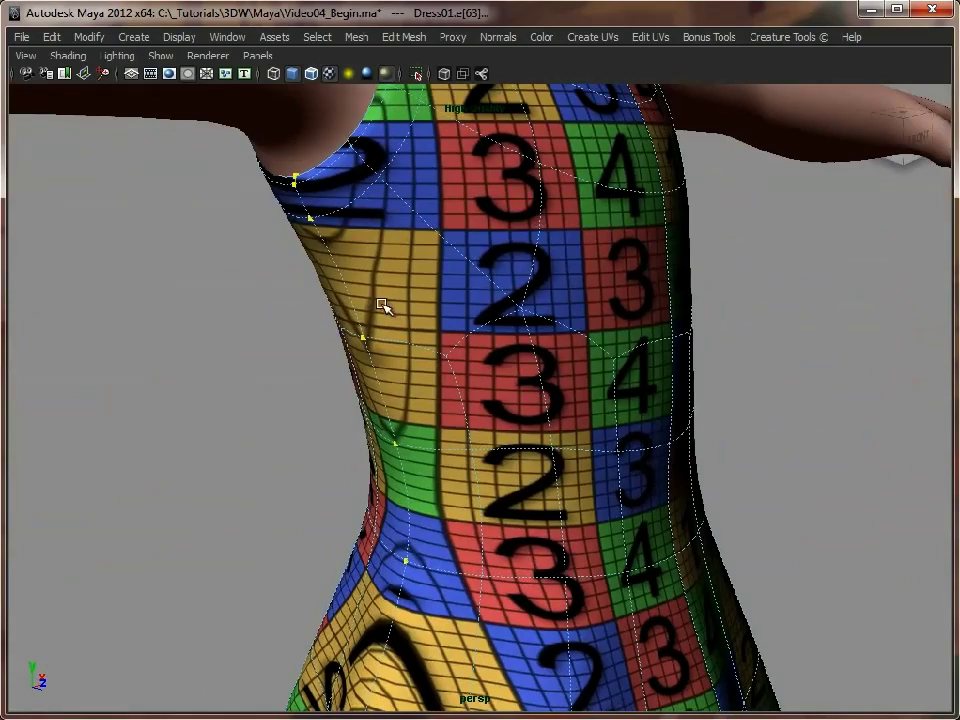
{"action": "double_click", "coordinate": [350, 301], "text": "shift"}
{"action": "right_click_drag", "start_coordinate": [219, 447], "coordinate": [130, 472], "text": "alt"}
{"action": "left_click_drag", "start_coordinate": [476, 311], "coordinate": [540, 322], "text": "alt"}
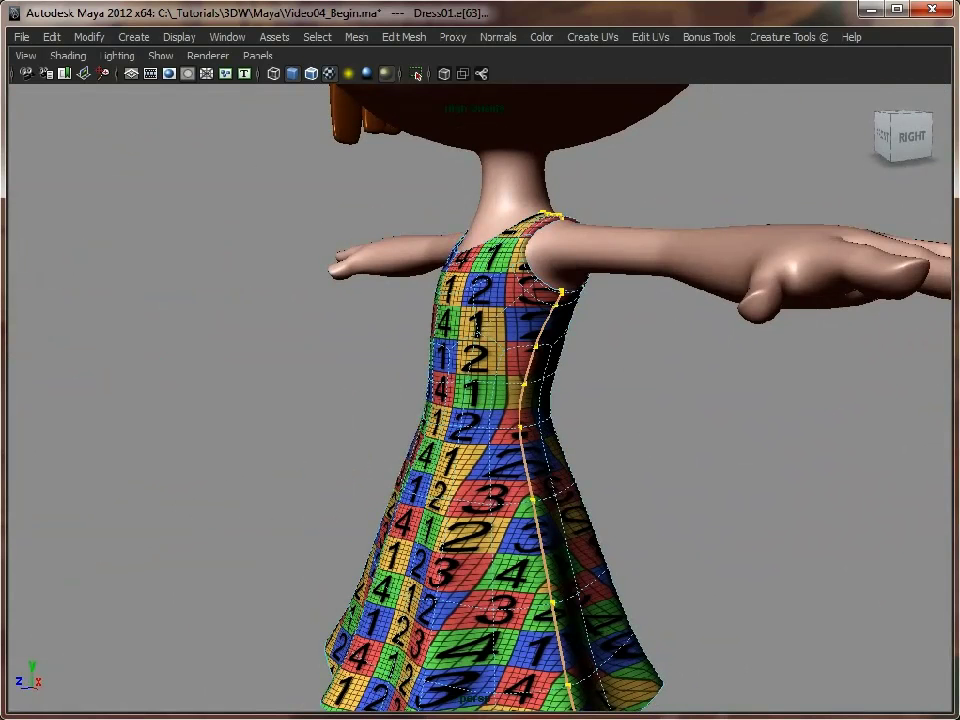
Cut the dress's UVs along the selected seam edges in the UV Texture Editor
{"action": "key", "text": "alt+Tab"}
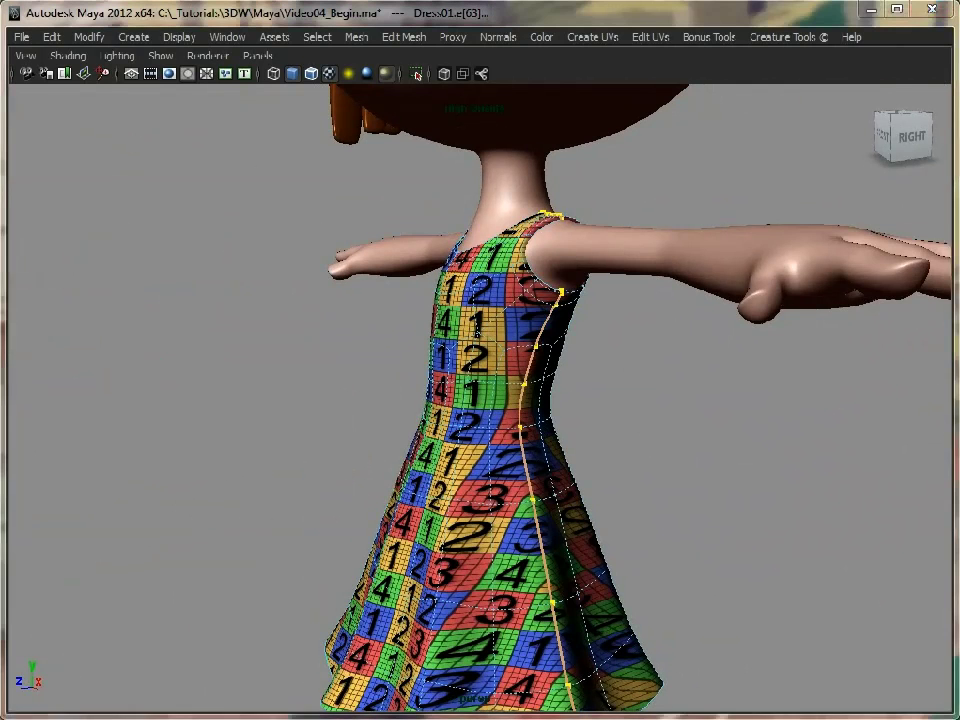
{"action": "left_click", "coordinate": [88, 110]}
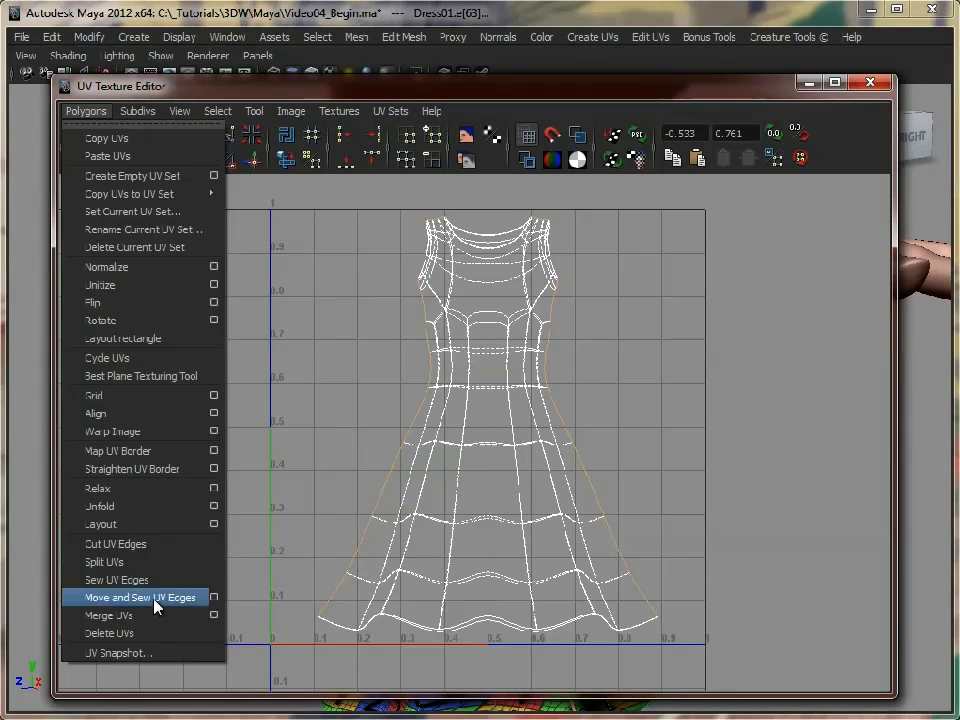
{"action": "left_click", "coordinate": [139, 546]}
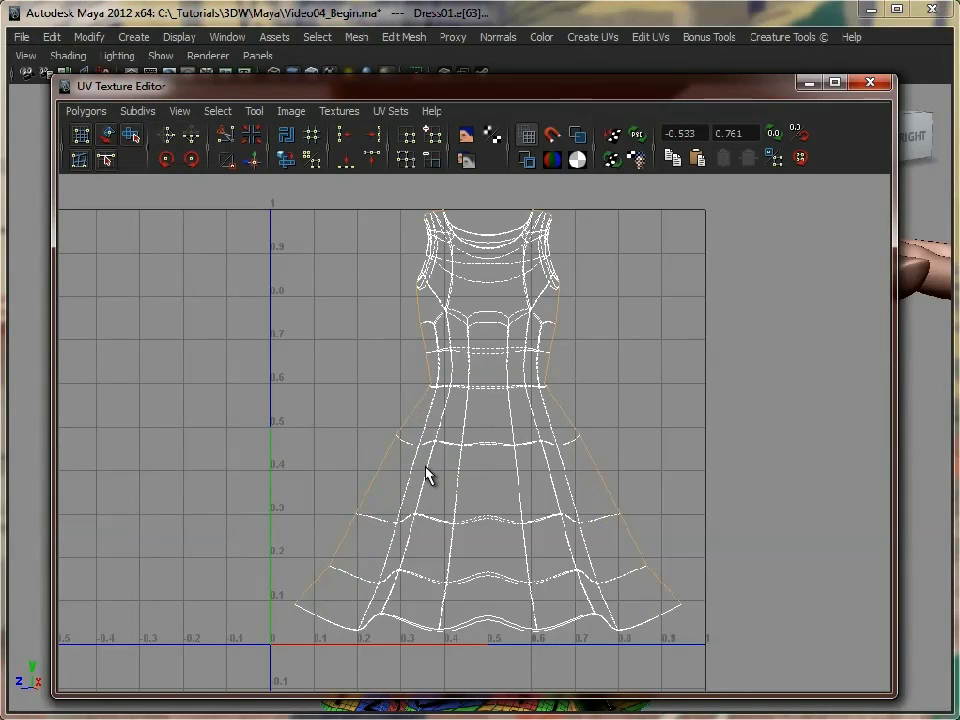
Select one dress half's whole UV shell and move it horizontally into negative U space, beside the other half
{"action": "right_click_drag", "start_coordinate": [476, 501], "coordinate": [527, 495]}
{"action": "left_click", "coordinate": [487, 520]}
{"action": "key", "text": "w"}
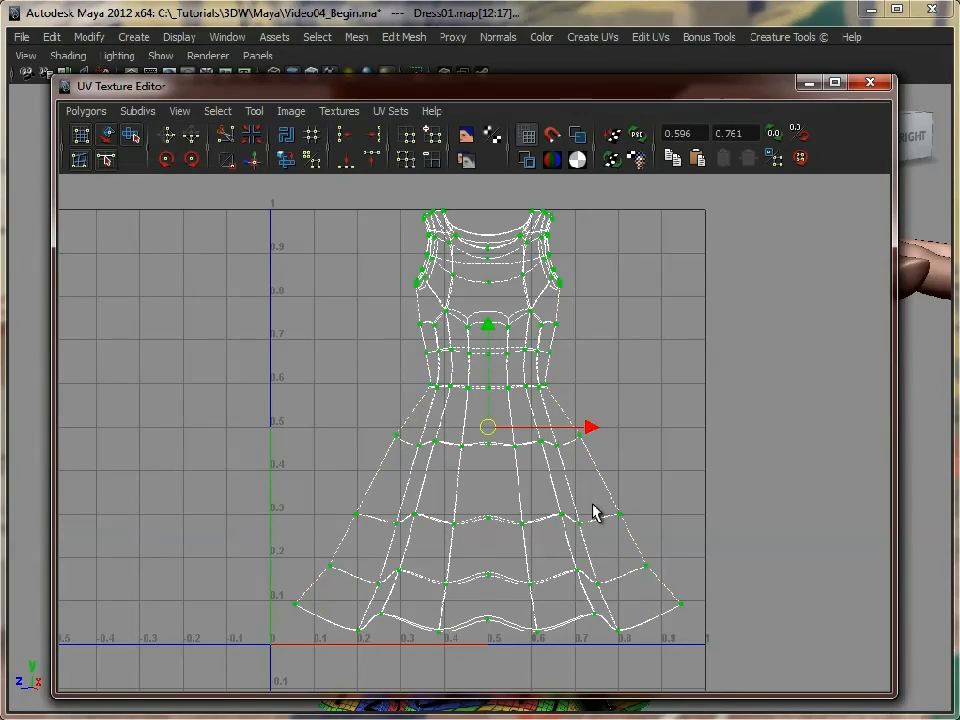
{"action": "left_click", "coordinate": [800, 88]}
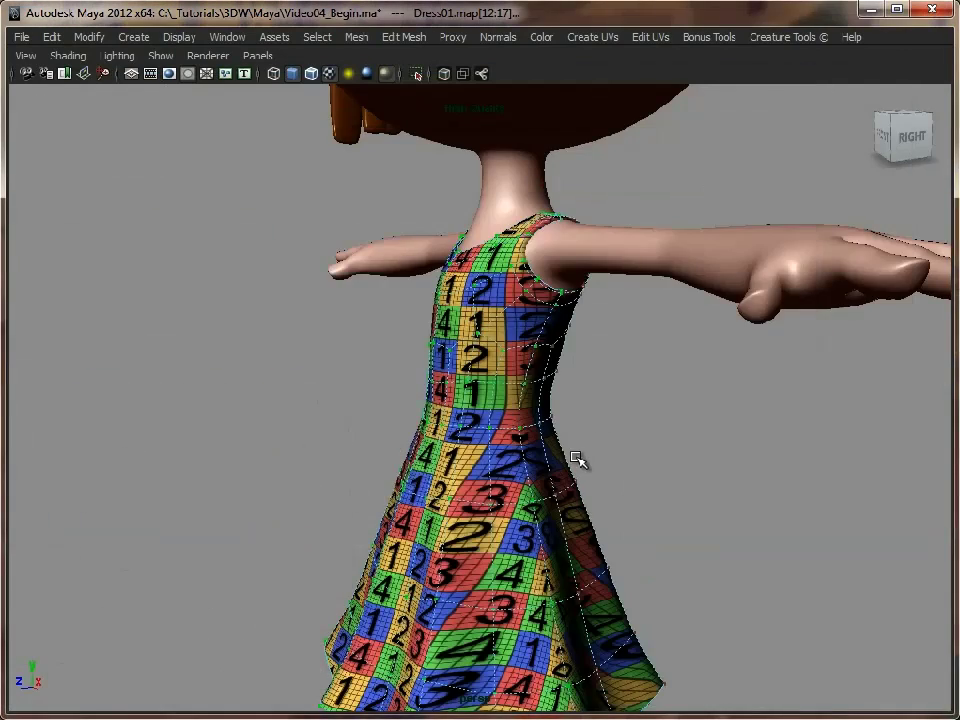
{"action": "left_click_drag", "start_coordinate": [574, 456], "coordinate": [545, 425], "text": "alt"}
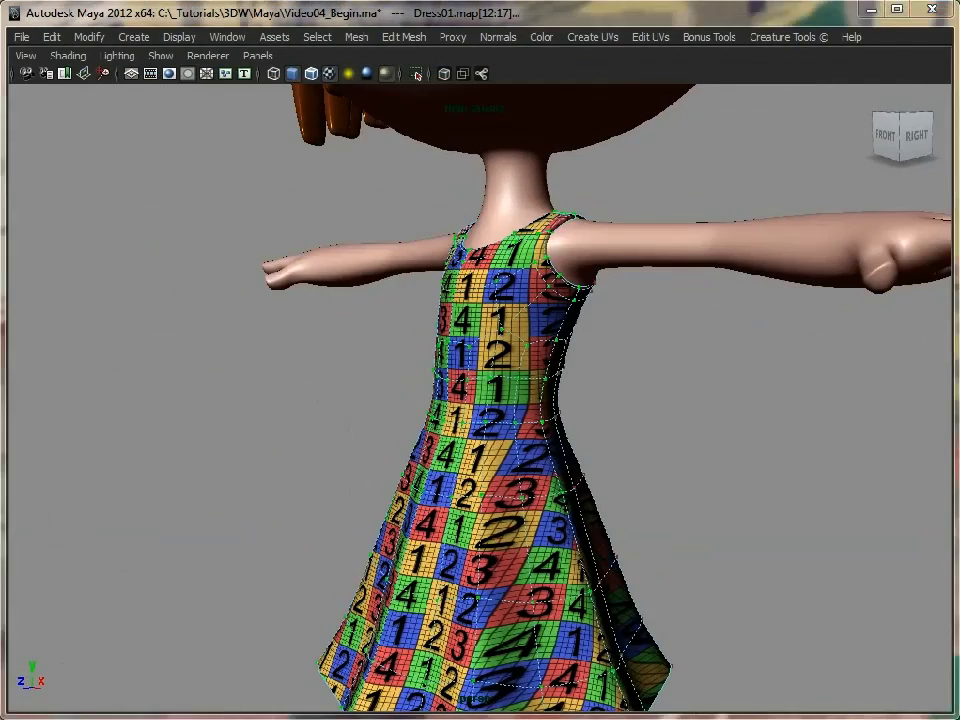
{"action": "key", "text": "alt+Tab"}
{"action": "scroll", "coordinate": [510, 446], "scroll_direction": "down", "scroll_amount": 3}
{"action": "left_click_drag", "start_coordinate": [588, 440], "coordinate": [289, 429]}
{"action": "middle_click_drag", "start_coordinate": [447, 449], "coordinate": [586, 449], "text": "alt"}
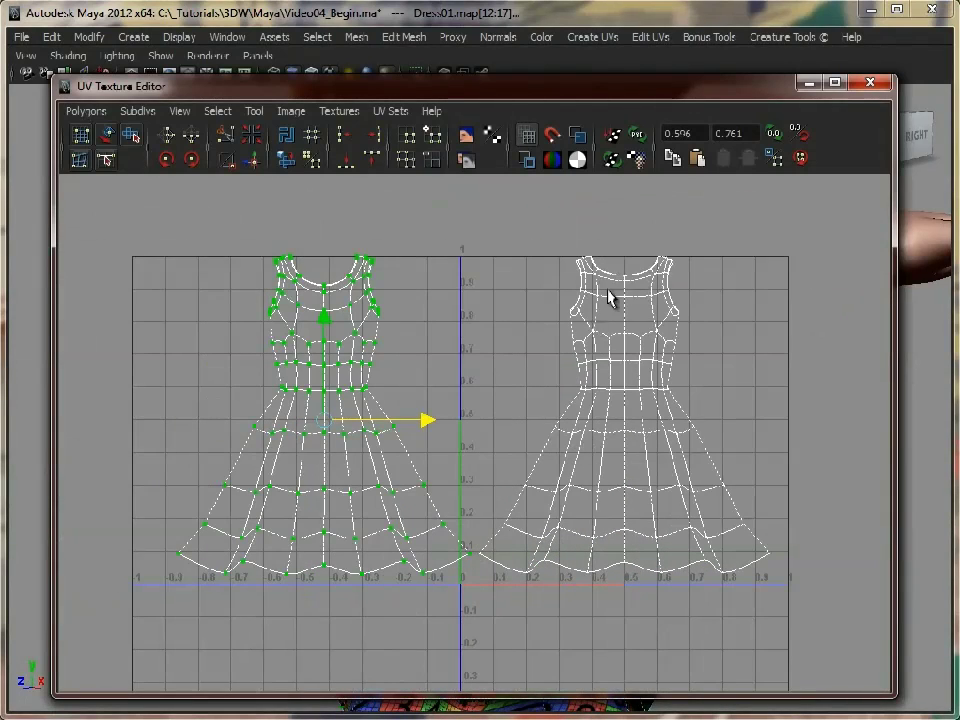
Unfold the UVs of both dress shells horizontally and move the negative-U shell farther away to clear the overlap
{"action": "left_click_drag", "start_coordinate": [120, 228], "coordinate": [814, 610]}
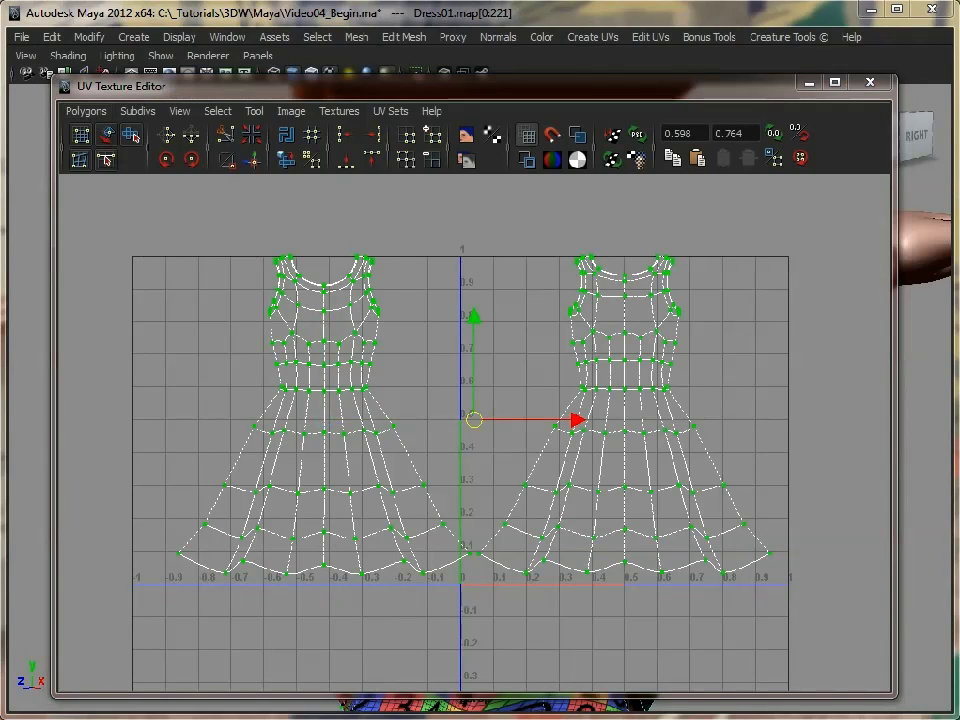
{"action": "right_click_drag", "start_coordinate": [579, 404], "coordinate": [565, 408], "text": "alt"}
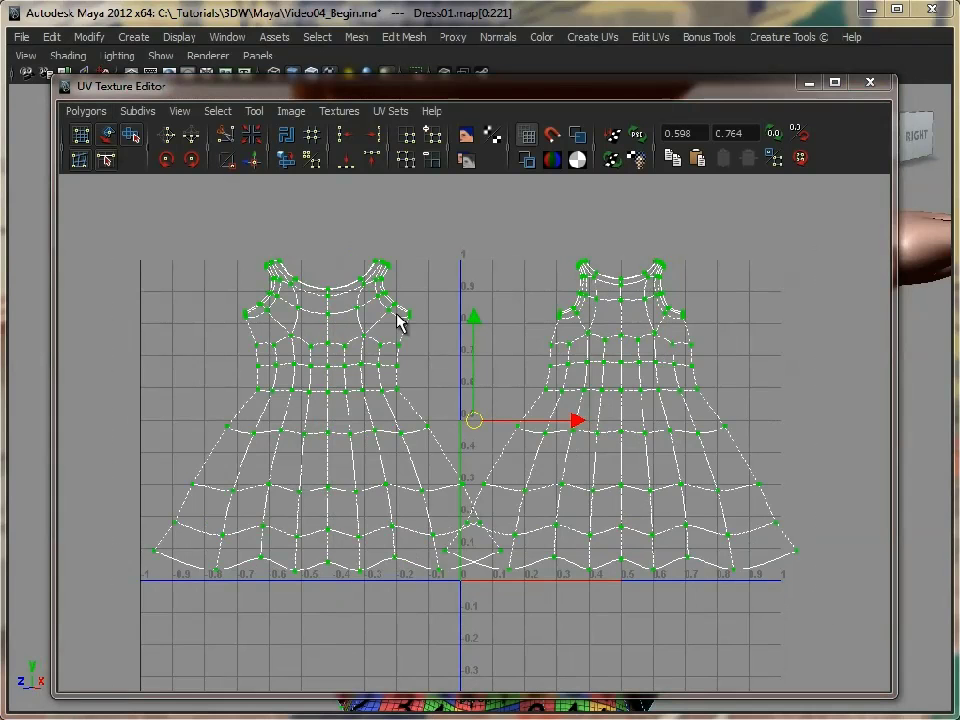
{"action": "left_click", "coordinate": [431, 450]}
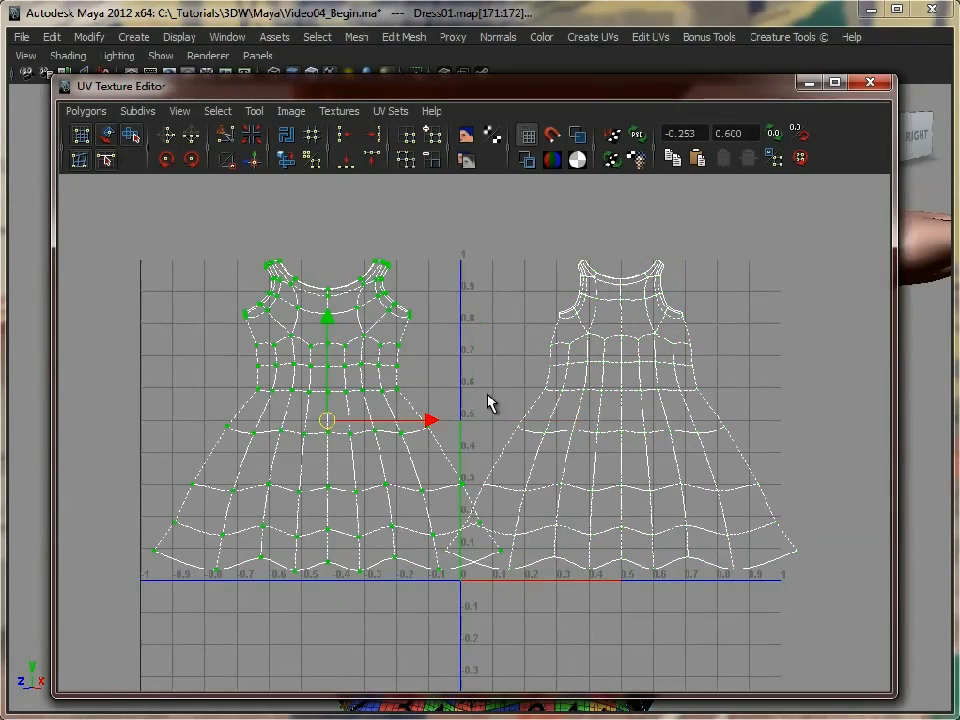
{"action": "left_click_drag", "start_coordinate": [433, 424], "coordinate": [361, 423]}
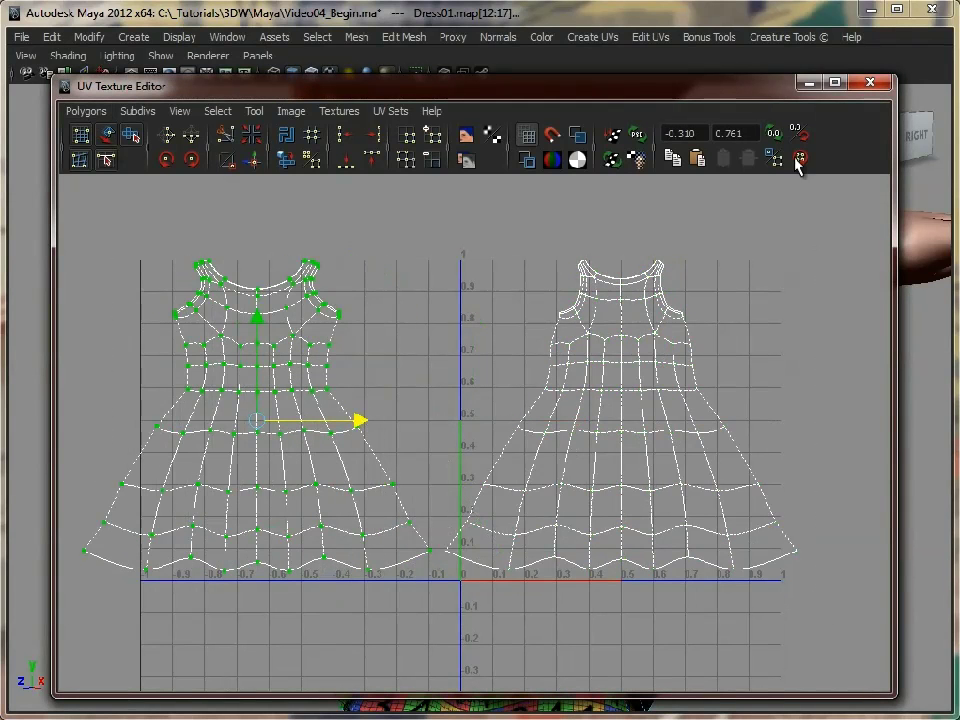
Examine the checker texture on the dress's front and the side seam on its right-view side, then on the whole character
{"action": "left_click", "coordinate": [810, 84]}
{"action": "left_click_drag", "start_coordinate": [650, 470], "coordinate": [461, 484], "text": "alt"}
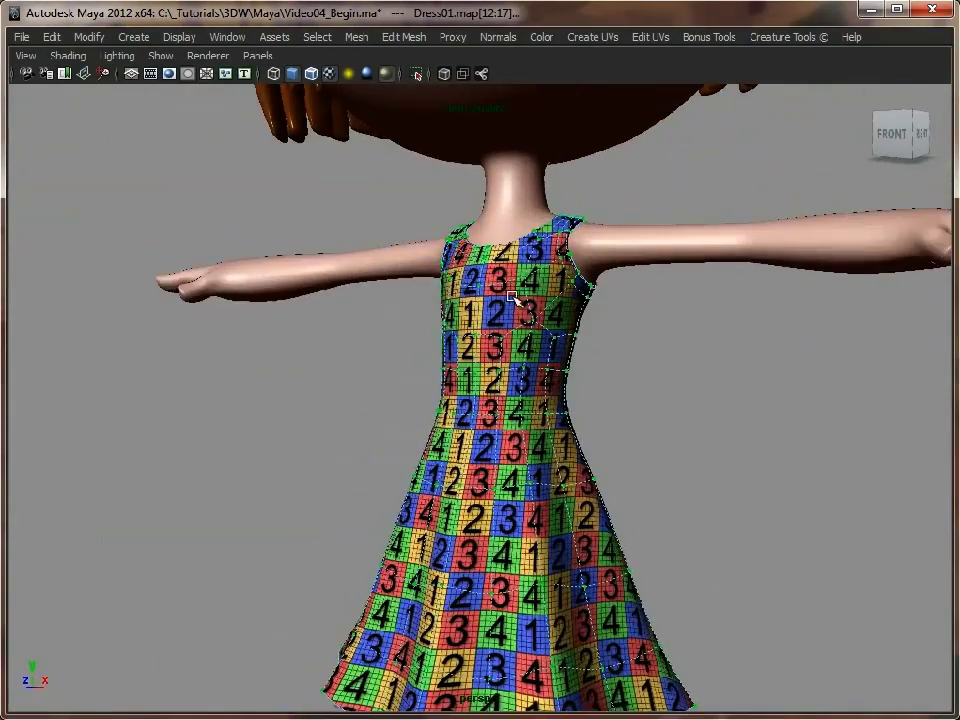
{"action": "left_click_drag", "start_coordinate": [666, 476], "coordinate": [485, 460], "text": "alt"}
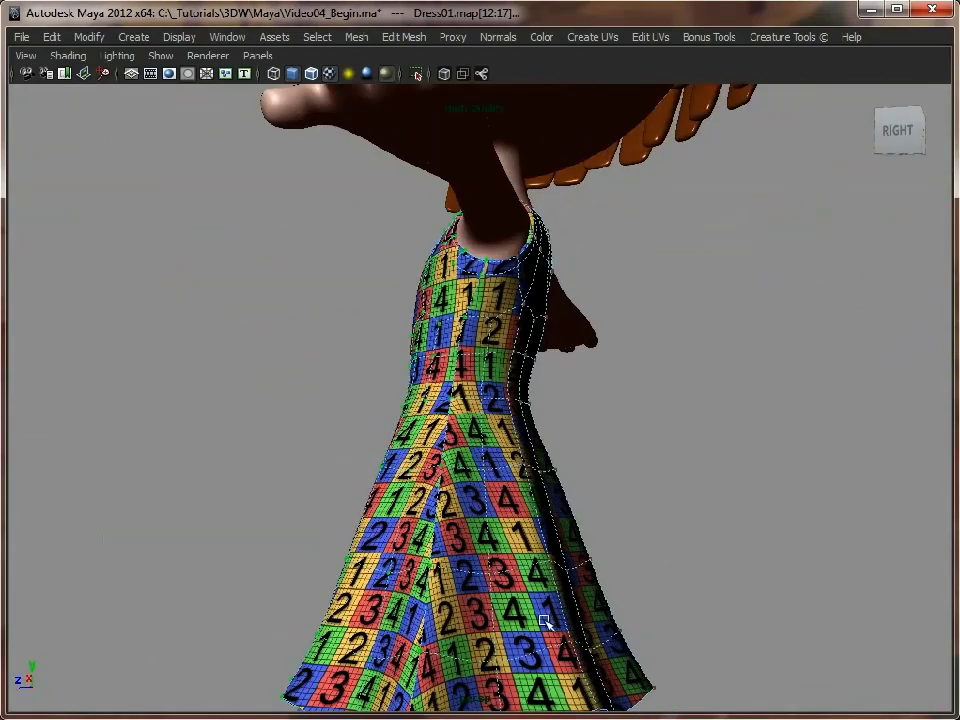
{"action": "left_click_drag", "start_coordinate": [492, 508], "coordinate": [527, 530], "text": "alt"}
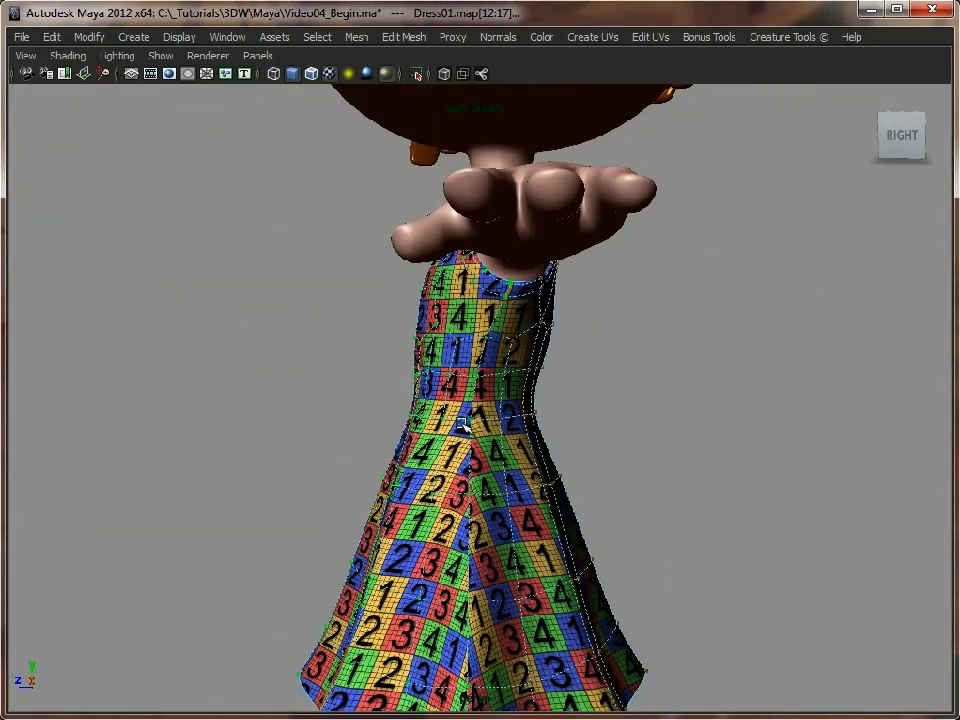
{"action": "left_click_drag", "start_coordinate": [469, 664], "coordinate": [401, 428], "text": "alt"}
{"action": "middle_click_drag", "start_coordinate": [563, 459], "coordinate": [529, 405], "text": "alt"}
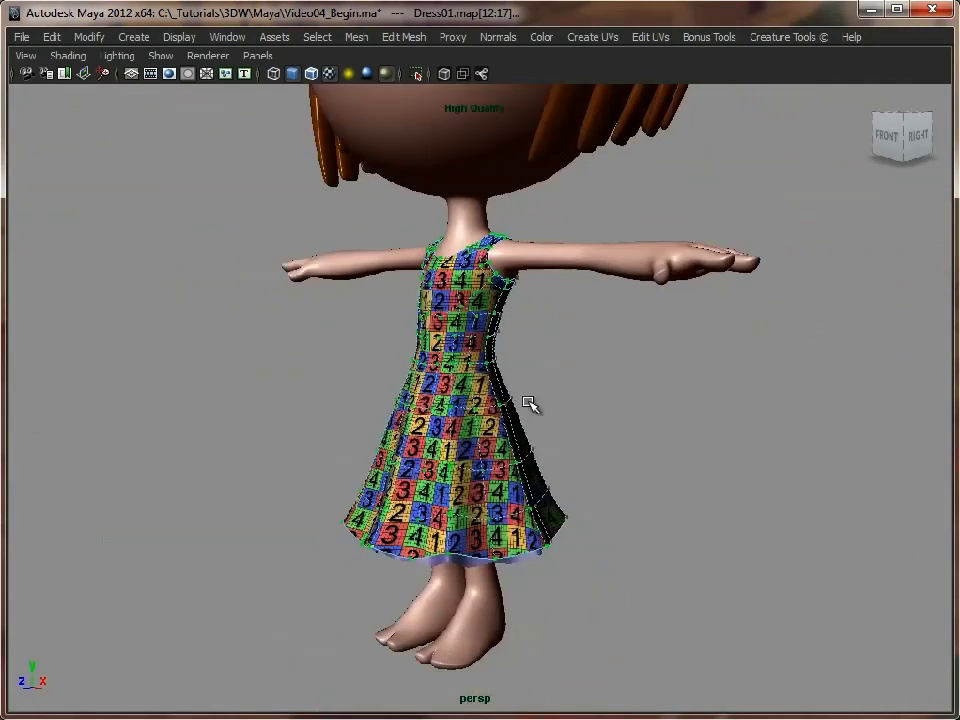
{"action": "left_click_drag", "start_coordinate": [529, 405], "coordinate": [561, 395], "text": "alt"}
{"action": "right_click_drag", "start_coordinate": [561, 395], "coordinate": [416, 377], "text": "alt"}
{"action": "middle_click_drag", "start_coordinate": [450, 358], "coordinate": [465, 459], "text": "alt"}
{"action": "right_click_drag", "start_coordinate": [562, 460], "coordinate": [532, 460], "text": "alt"}
{"action": "middle_click_drag", "start_coordinate": [532, 460], "coordinate": [528, 438], "text": "alt"}
{"action": "left_click_drag", "start_coordinate": [528, 440], "coordinate": [515, 443], "text": "alt"}
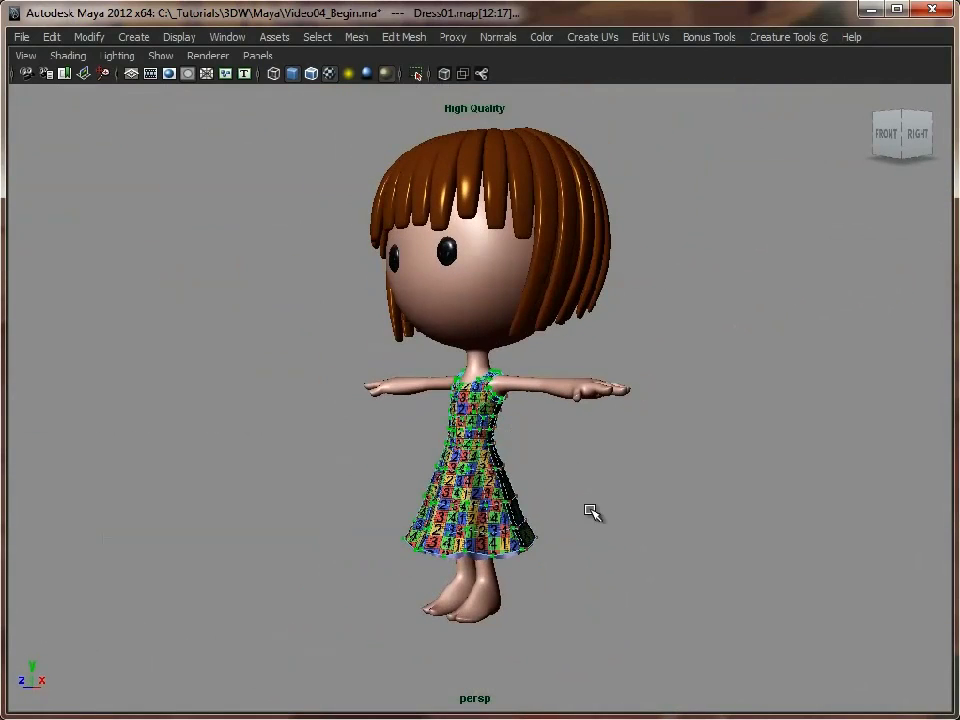
Examine the checker texture along the dress's opposite side seam and around the skirt from several angles
{"action": "right_click_drag", "start_coordinate": [388, 446], "coordinate": [720, 487], "text": "alt"}
{"action": "left_click_drag", "start_coordinate": [720, 487], "coordinate": [620, 400], "text": "alt"}
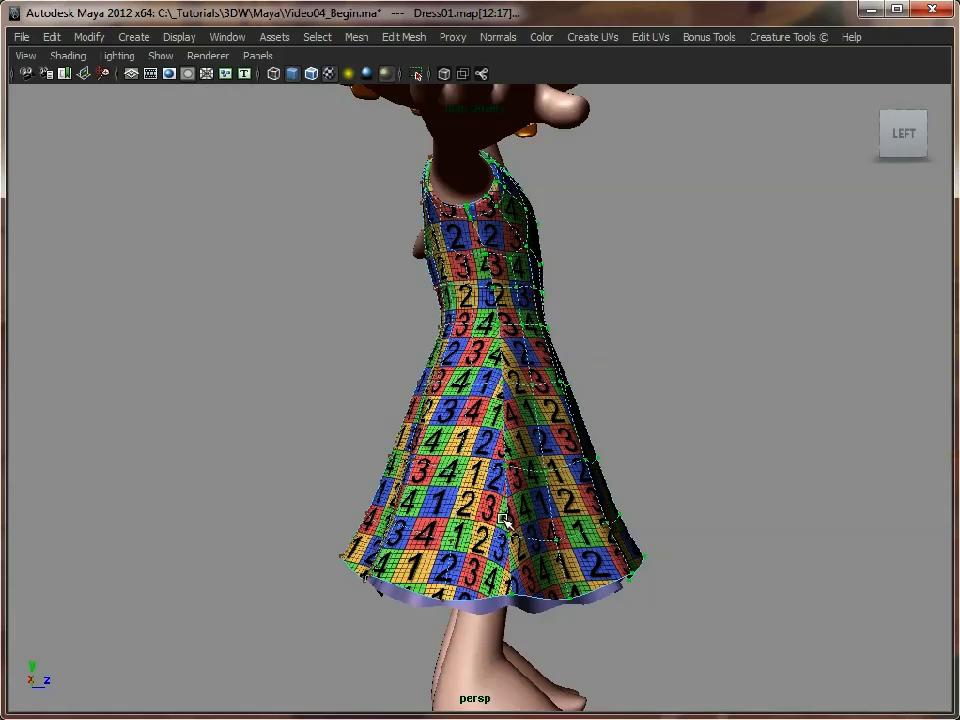
{"action": "left_click_drag", "start_coordinate": [580, 304], "coordinate": [538, 203], "text": "alt"}
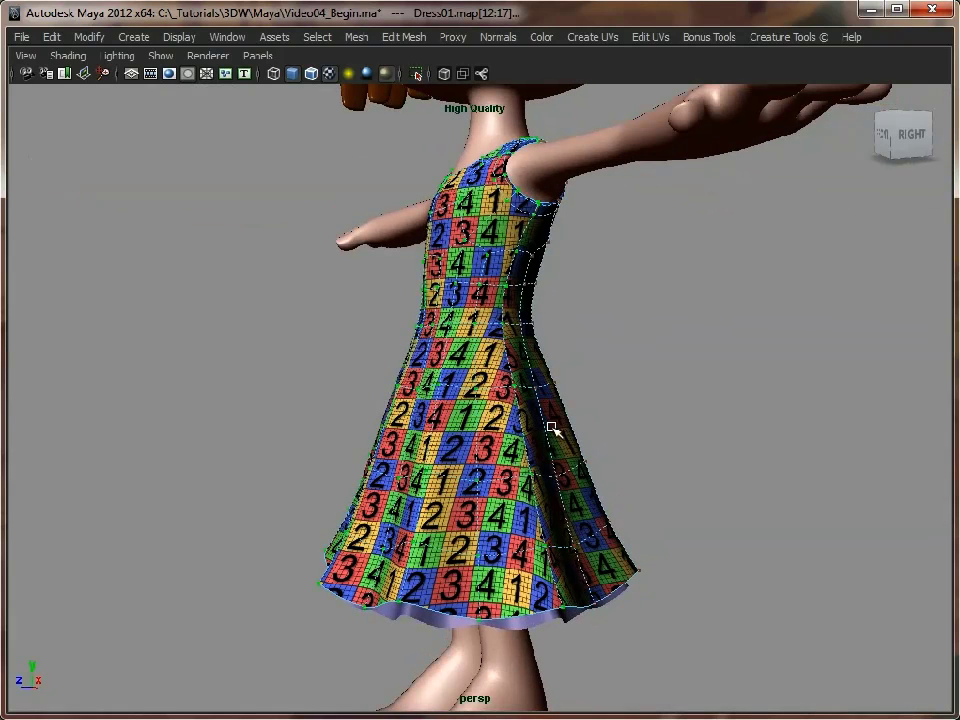
{"action": "right_click_drag", "start_coordinate": [703, 435], "coordinate": [559, 430], "text": "alt"}
{"action": "middle_click_drag", "start_coordinate": [559, 430], "coordinate": [553, 495], "text": "alt"}
{"action": "right_click_drag", "start_coordinate": [553, 495], "coordinate": [467, 484], "text": "alt"}
{"action": "left_click_drag", "start_coordinate": [467, 484], "coordinate": [578, 470], "text": "alt"}
{"action": "middle_click_drag", "start_coordinate": [578, 470], "coordinate": [588, 458], "text": "alt"}
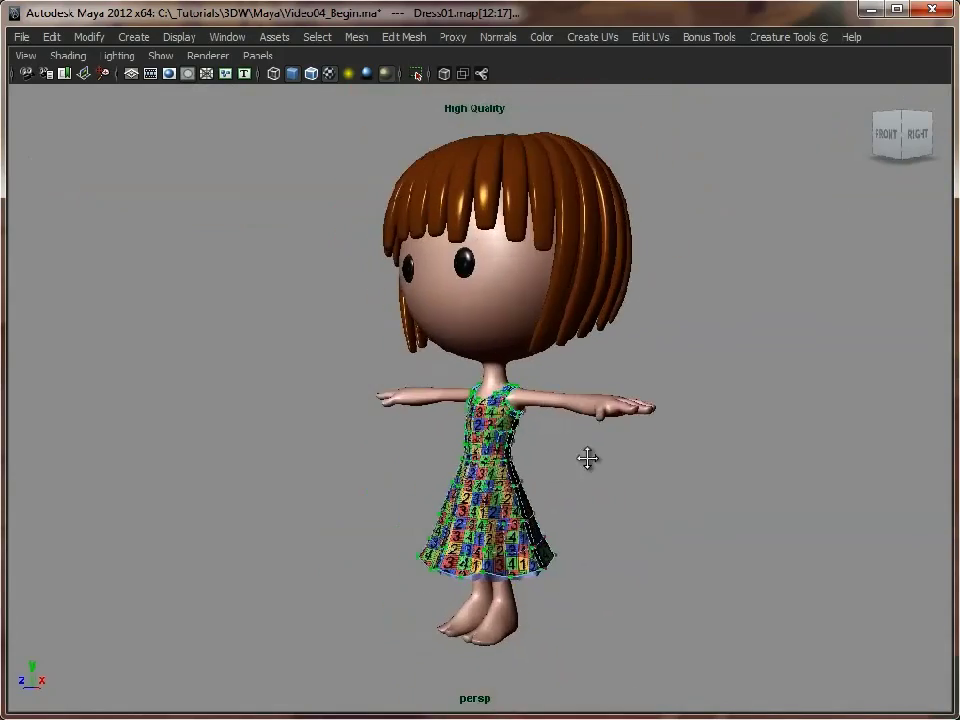
{"action": "right_click_drag", "start_coordinate": [589, 463], "coordinate": [879, 478], "text": "alt"}
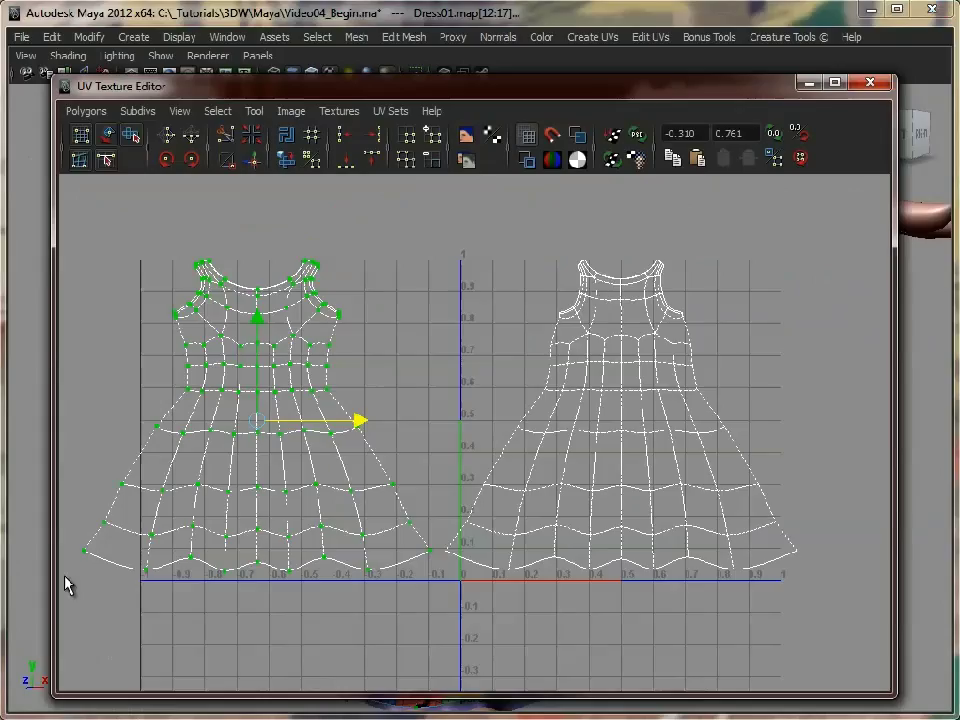
Flatten the bottom hem UVs of both dress shells into one straight horizontal row along V 0
{"action": "right_click_drag", "start_coordinate": [598, 343], "coordinate": [570, 336], "text": "alt"}
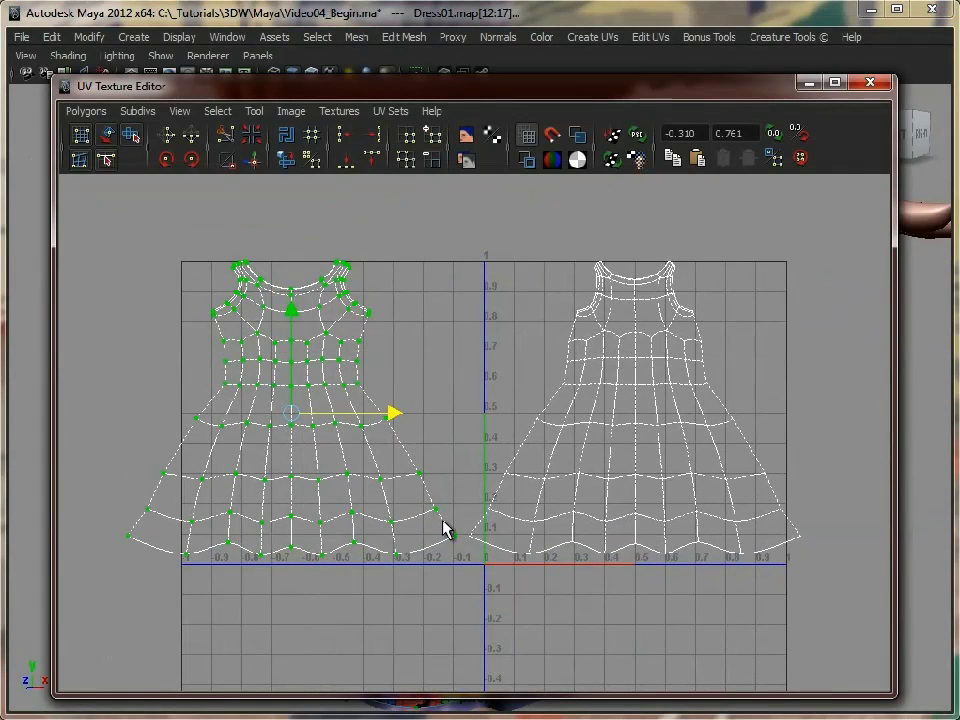
{"action": "middle_click_drag", "start_coordinate": [553, 433], "coordinate": [581, 420], "text": "alt"}
{"action": "right_click_drag", "start_coordinate": [581, 420], "coordinate": [594, 446], "text": "alt"}
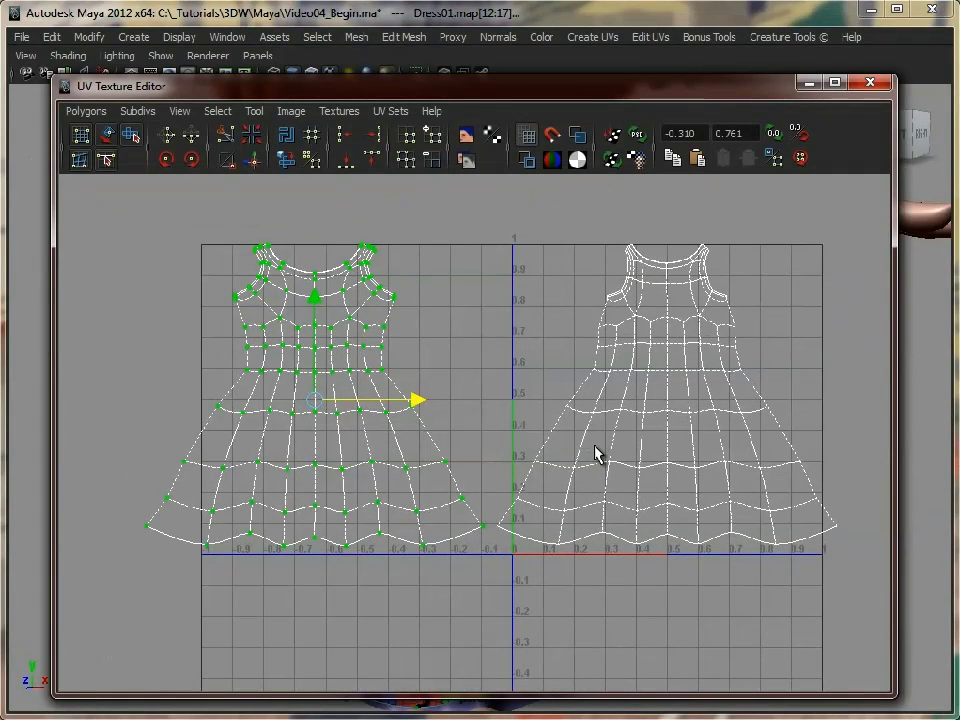
{"action": "right_click_drag", "start_coordinate": [381, 533], "coordinate": [147, 513]}
{"action": "left_click_drag", "start_coordinate": [360, 597], "coordinate": [860, 665]}
{"action": "left_click", "coordinate": [342, 160]}
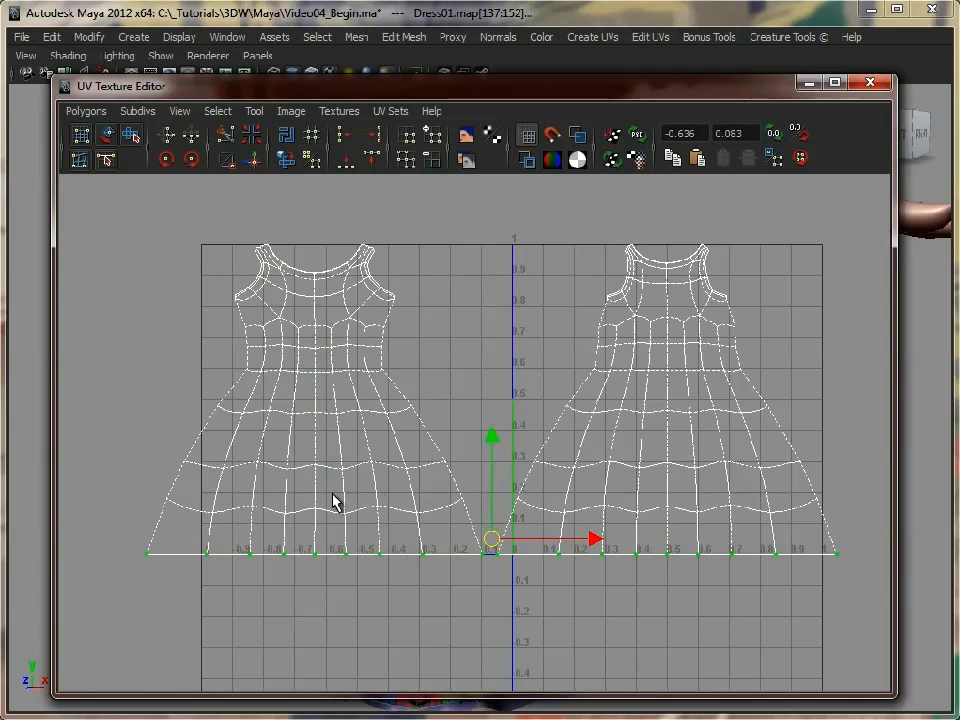
Straighten the skirt's UV rows from the hem up to the waist by aligning each to minimum V, and check the skirt's checker texture
{"action": "left_click_drag", "start_coordinate": [571, 537], "coordinate": [832, 529]}
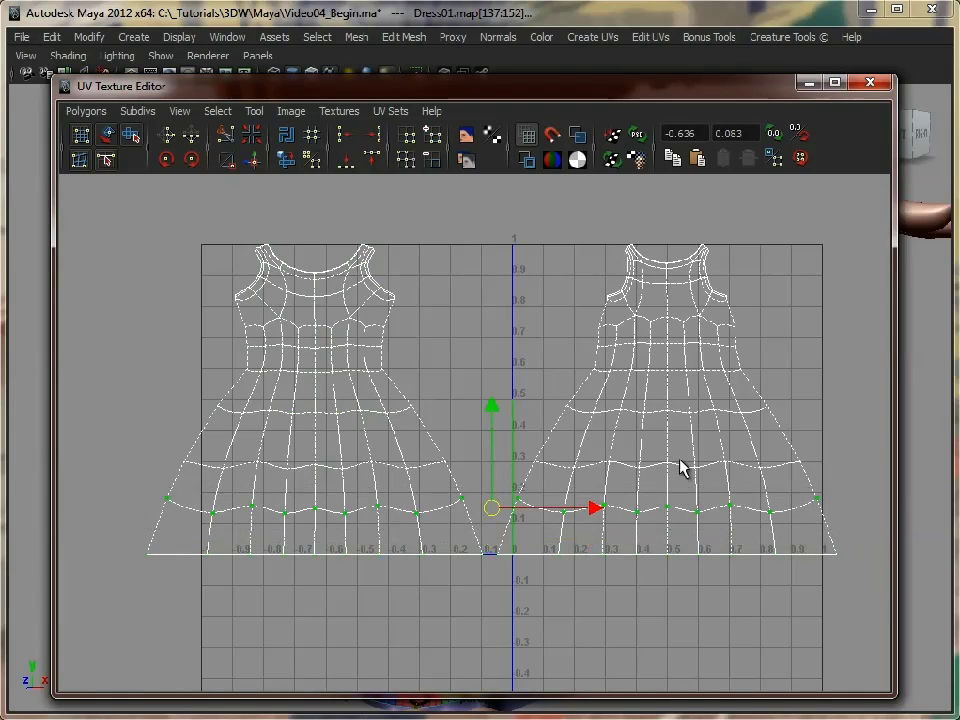
{"action": "left_click", "coordinate": [342, 162]}
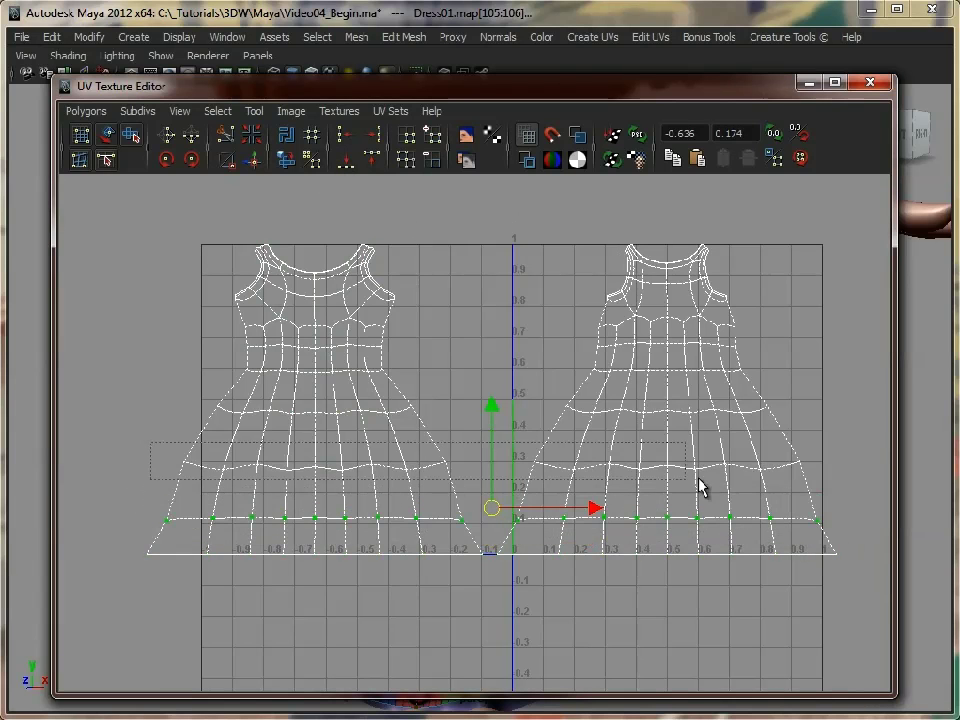
{"action": "left_click_drag", "start_coordinate": [700, 487], "coordinate": [808, 495]}
{"action": "left_click", "coordinate": [343, 161]}
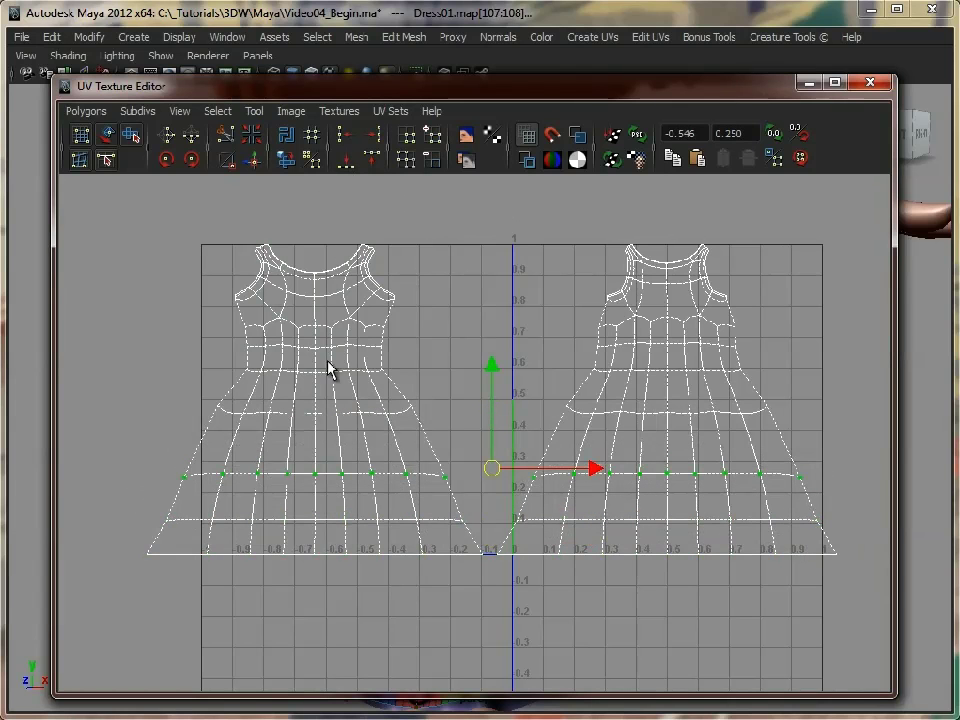
{"action": "left_click_drag", "start_coordinate": [755, 452], "coordinate": [757, 452]}
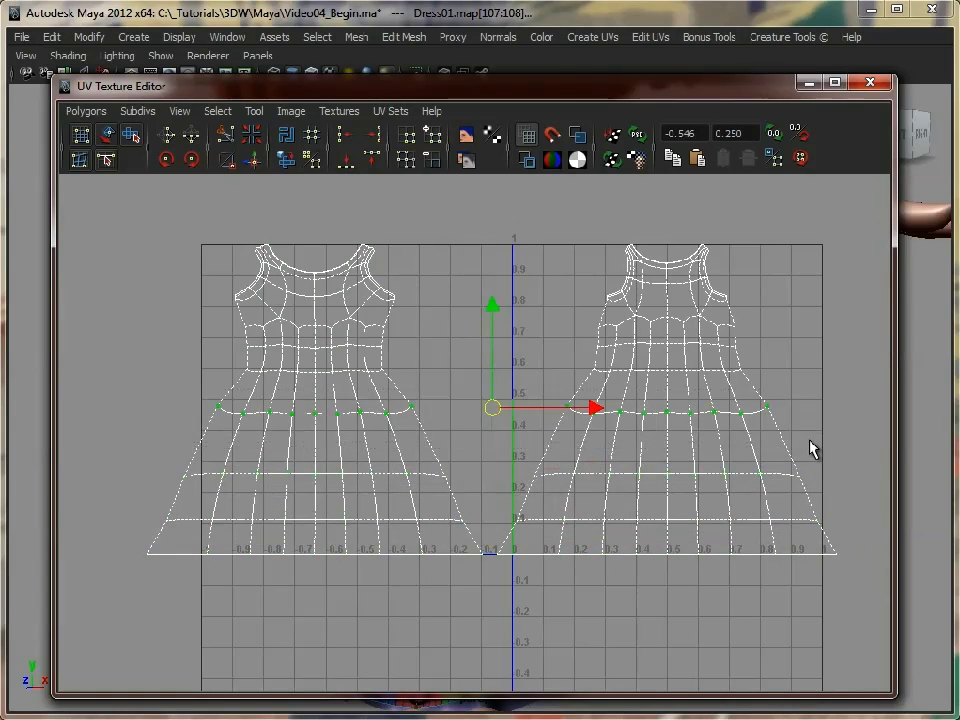
{"action": "left_click", "coordinate": [343, 161]}
{"action": "left_click_drag", "start_coordinate": [225, 362], "coordinate": [781, 381]}
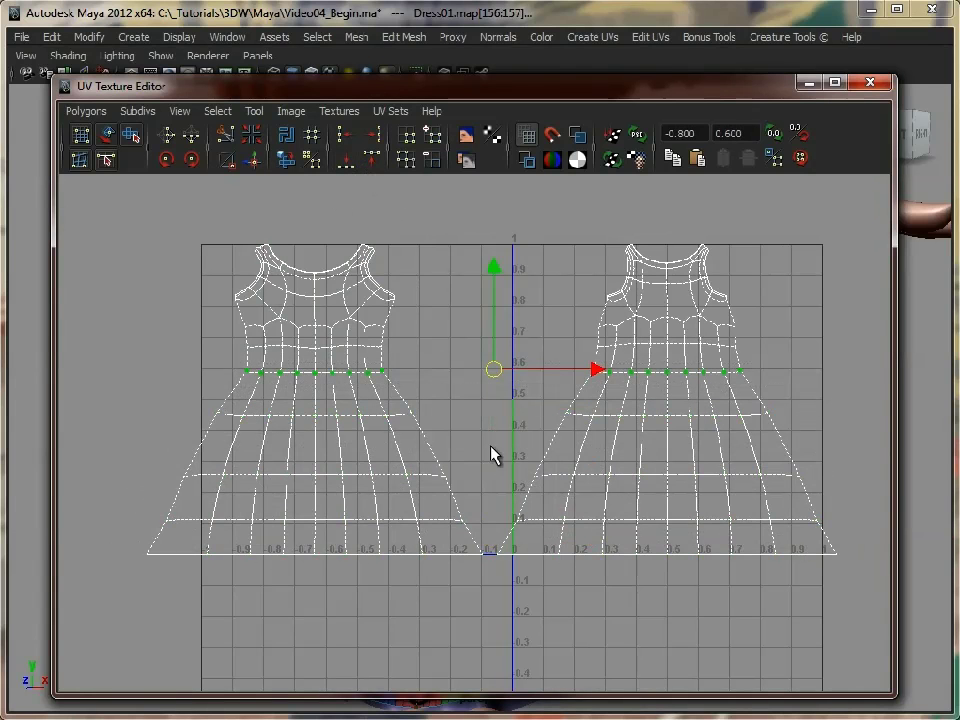
{"action": "left_click", "coordinate": [806, 82]}
{"action": "middle_click_drag", "start_coordinate": [437, 531], "coordinate": [463, 298], "text": "alt"}
{"action": "right_click_drag", "start_coordinate": [463, 330], "coordinate": [673, 375], "text": "alt"}
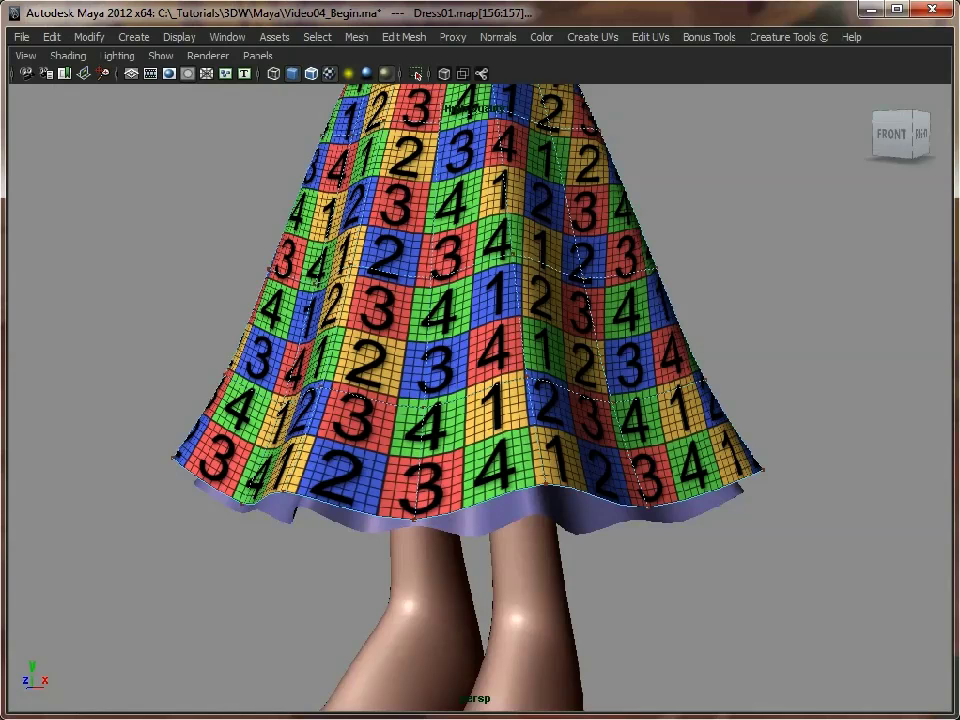
{"action": "left_click", "coordinate": [15, 712]}
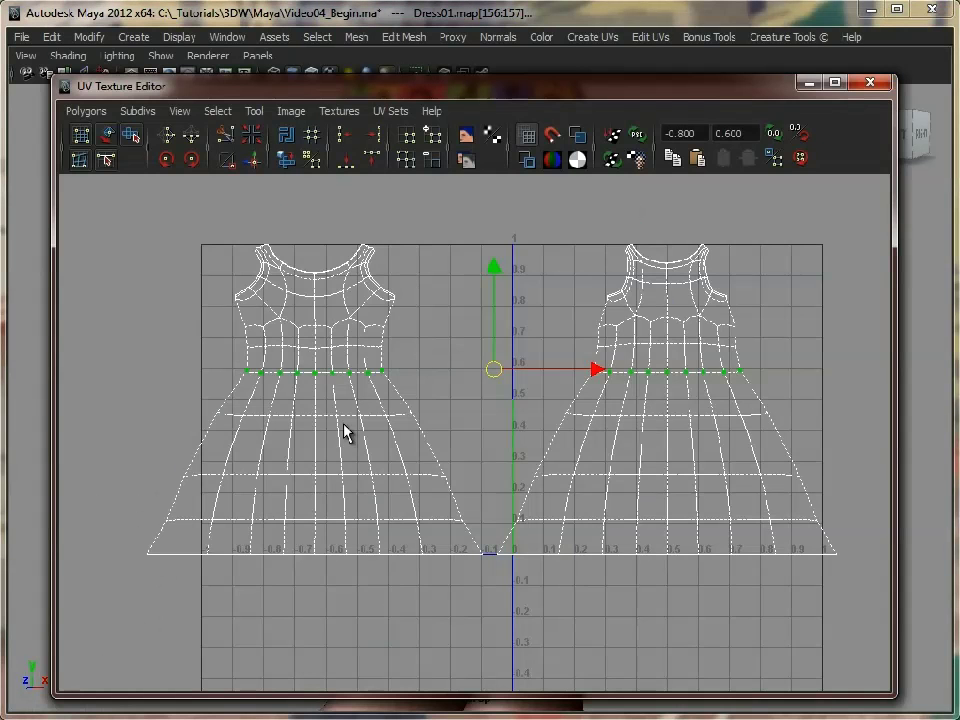
Straighten the negative-U shell's inner side border, from armhole to hem, by aligning its UVs to maximum U
{"action": "right_click_drag", "start_coordinate": [724, 454], "coordinate": [590, 460], "text": "alt"}
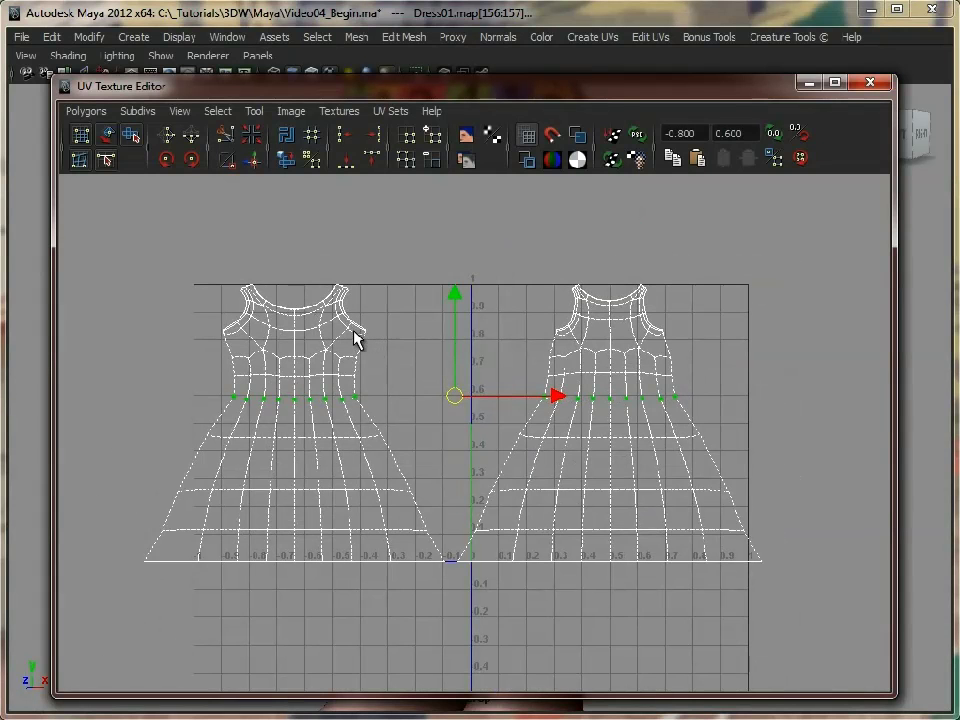
{"action": "left_click_drag", "start_coordinate": [352, 330], "coordinate": [381, 375]}
{"action": "middle_click_drag", "start_coordinate": [375, 382], "coordinate": [437, 366], "text": "alt"}
{"action": "scroll", "coordinate": [410, 364], "scroll_direction": "up", "scroll_amount": 1}
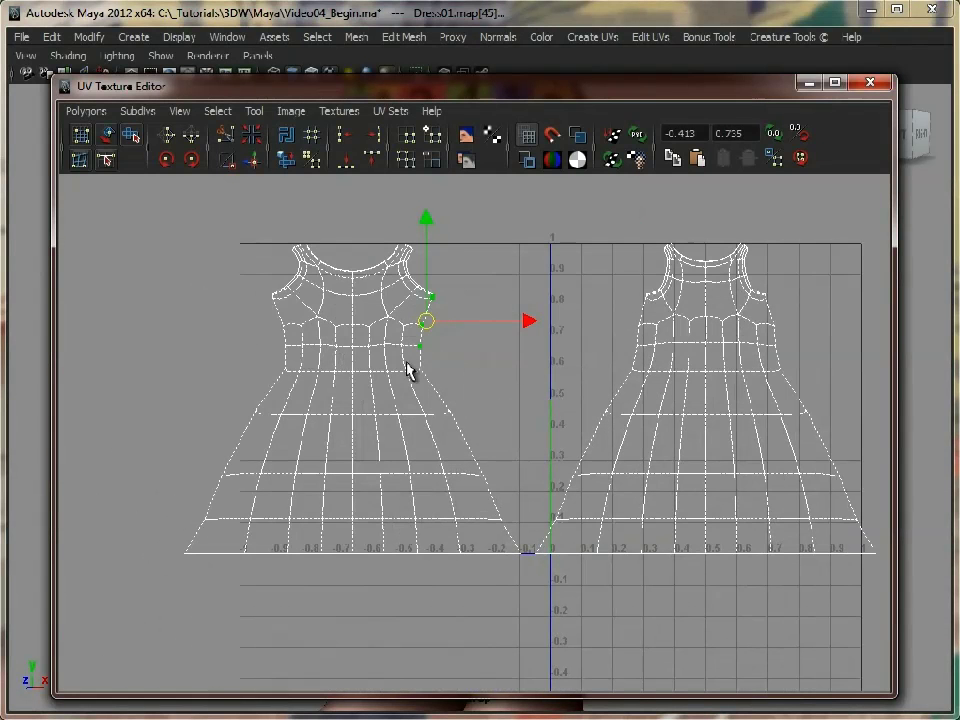
{"action": "left_click_drag", "start_coordinate": [412, 357], "coordinate": [528, 566]}
{"action": "left_click", "coordinate": [376, 136]}
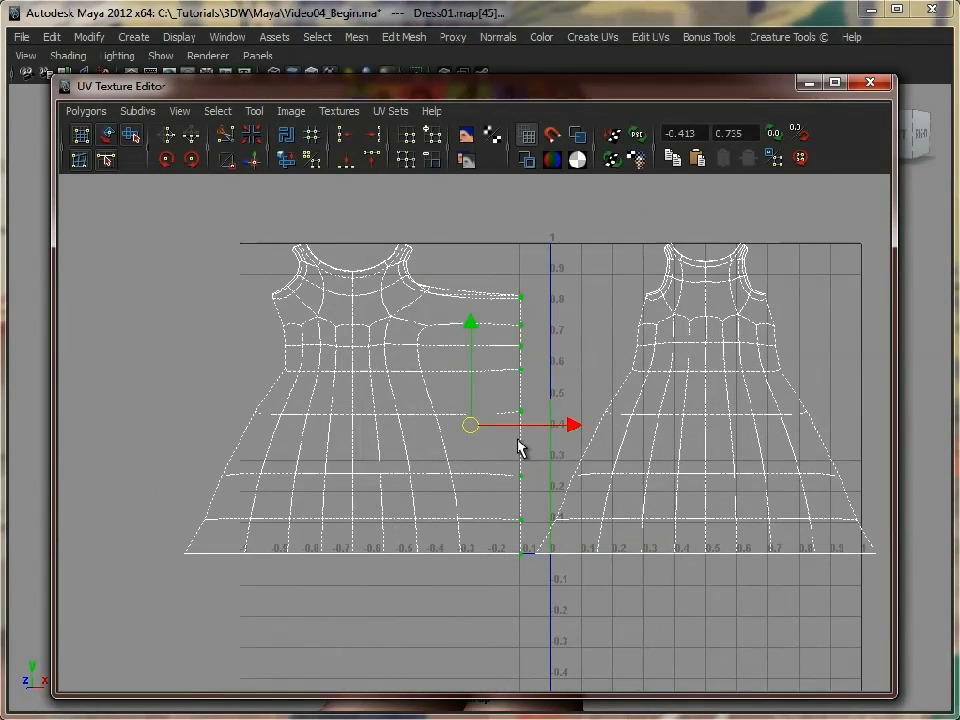
Straighten the negative-U shell's outer side border by aligning its UVs from armhole to hem to minimum U
{"action": "left_click_drag", "start_coordinate": [263, 332], "coordinate": [291, 415]}
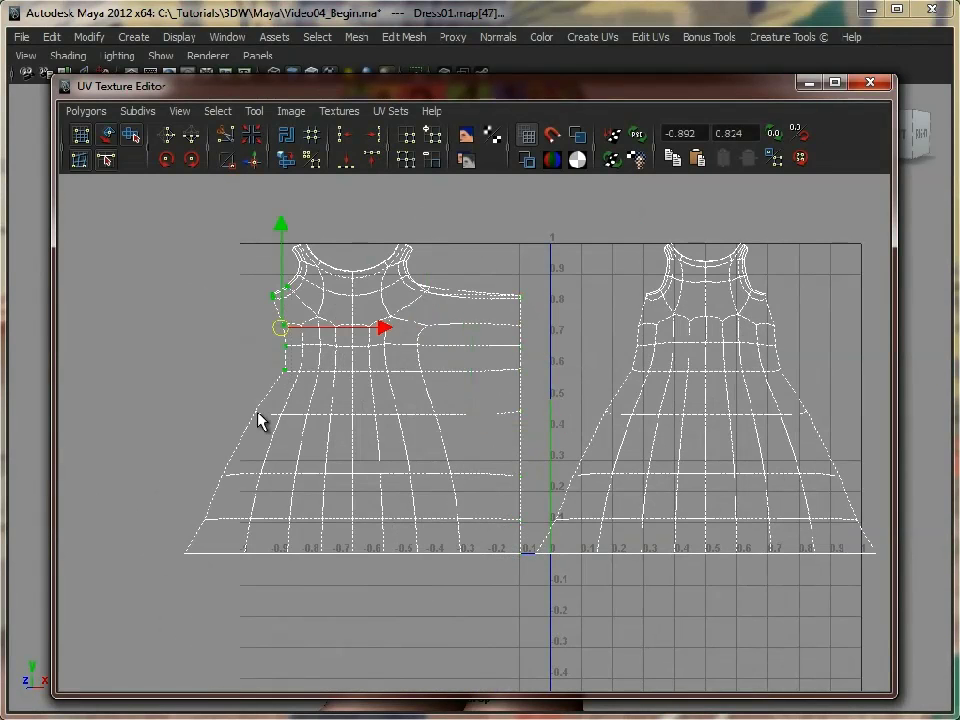
{"action": "left_click_drag", "start_coordinate": [170, 563], "coordinate": [171, 562], "text": "shift"}
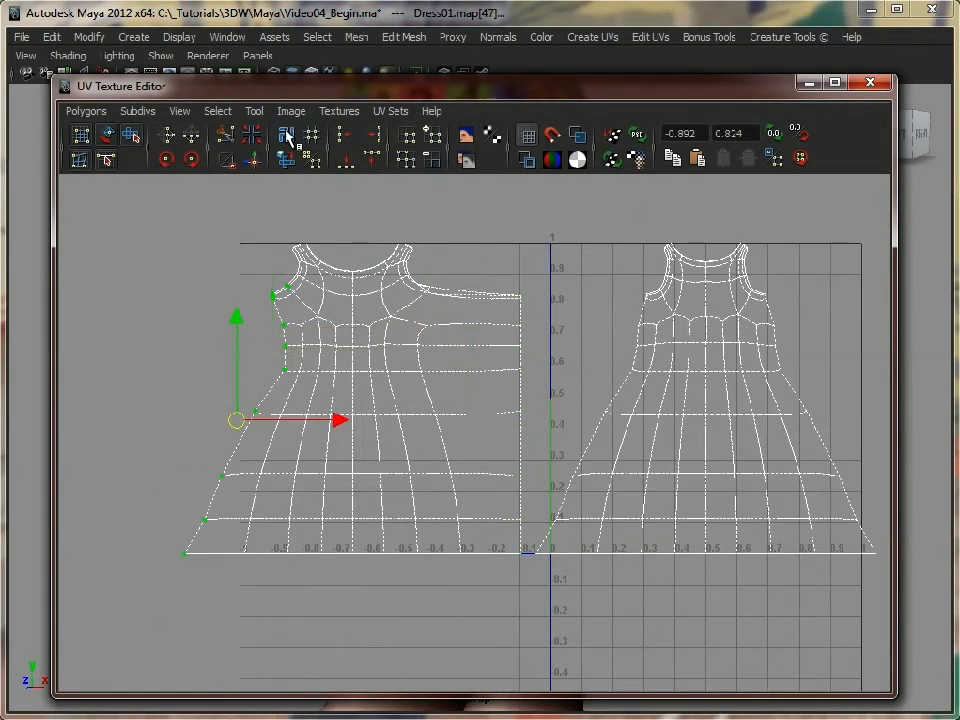
{"action": "left_click", "coordinate": [337, 137]}
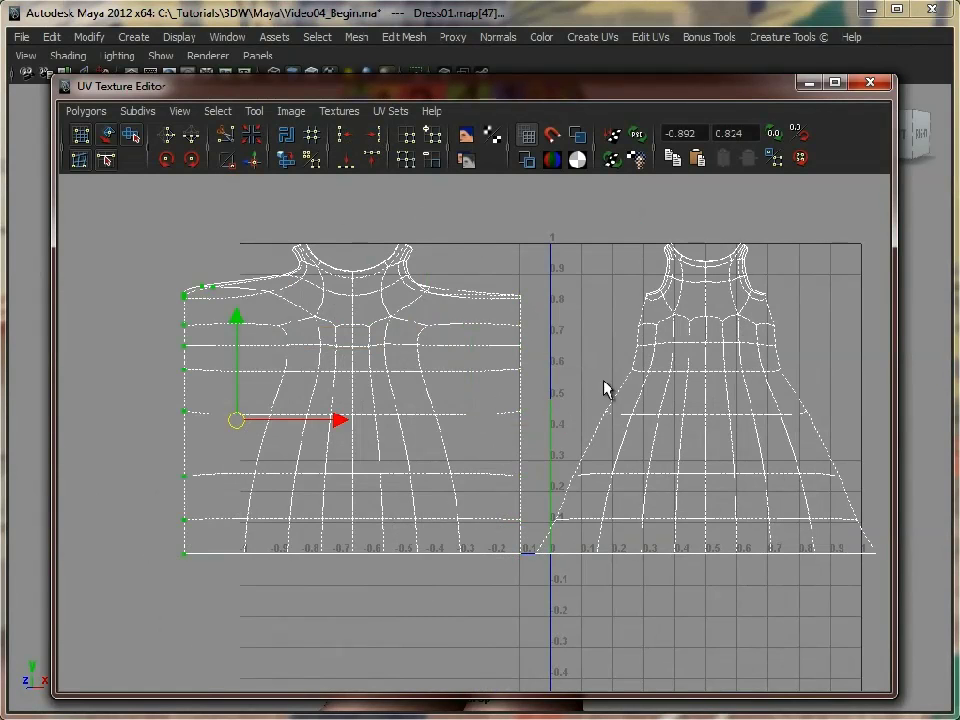
Straighten the positive-U shell's inner side border by aligning its UVs from armhole to hem to minimum U
{"action": "left_click_drag", "start_coordinate": [650, 297], "coordinate": [625, 382]}
{"action": "left_click_drag", "start_coordinate": [617, 432], "coordinate": [533, 547], "text": "shift"}
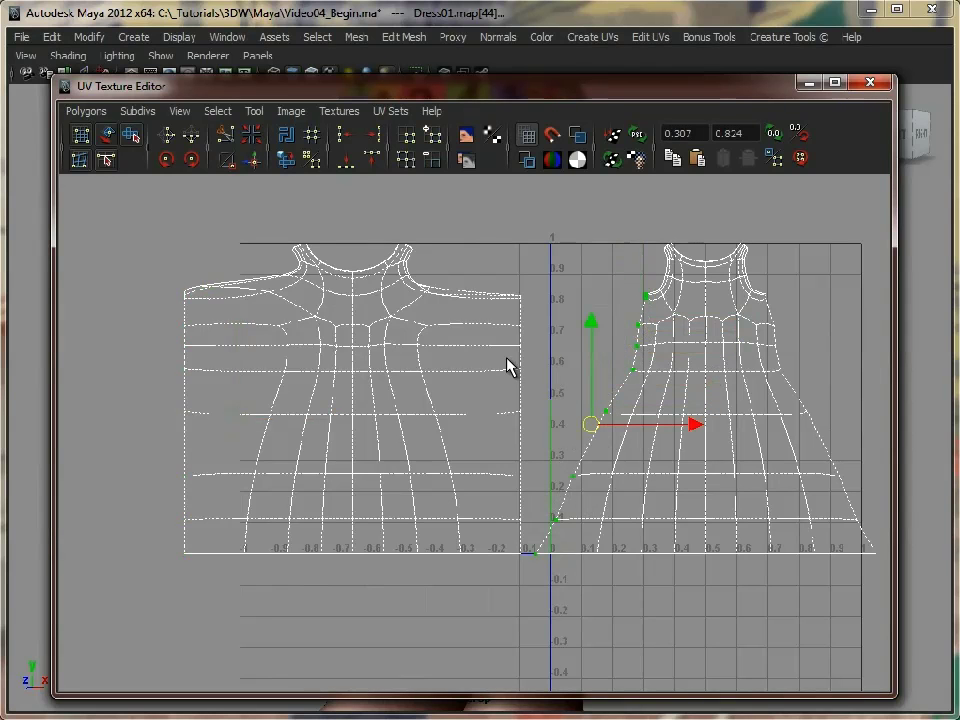
{"action": "left_click", "coordinate": [348, 152]}
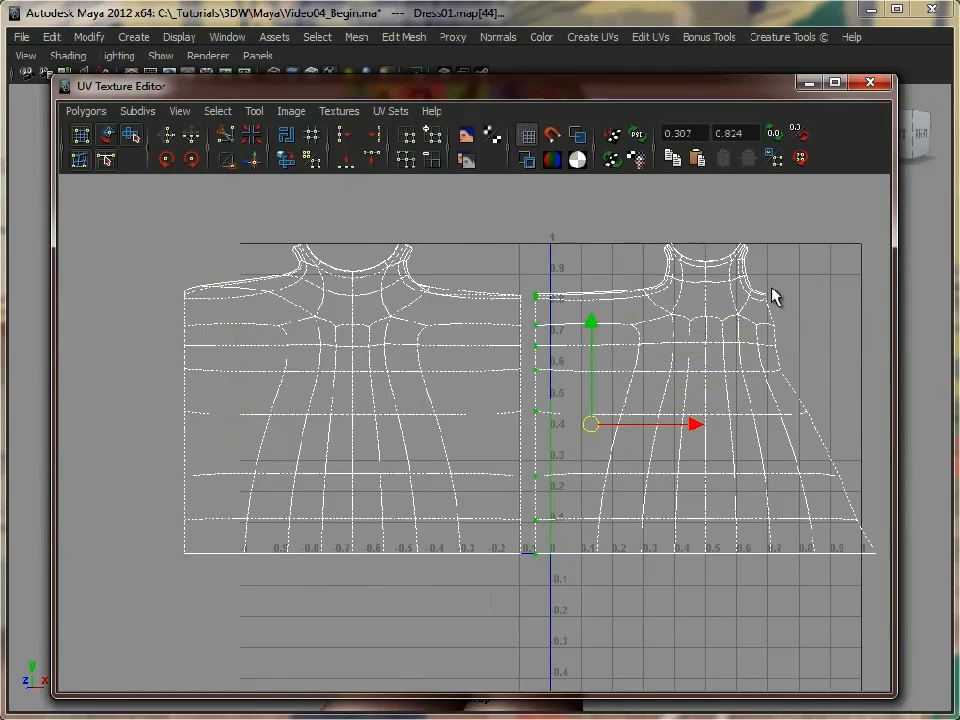
Straighten the positive-U shell's outer side border by aligning its UVs from armhole to hem to maximum U
{"action": "left_click_drag", "start_coordinate": [790, 338], "coordinate": [765, 343]}
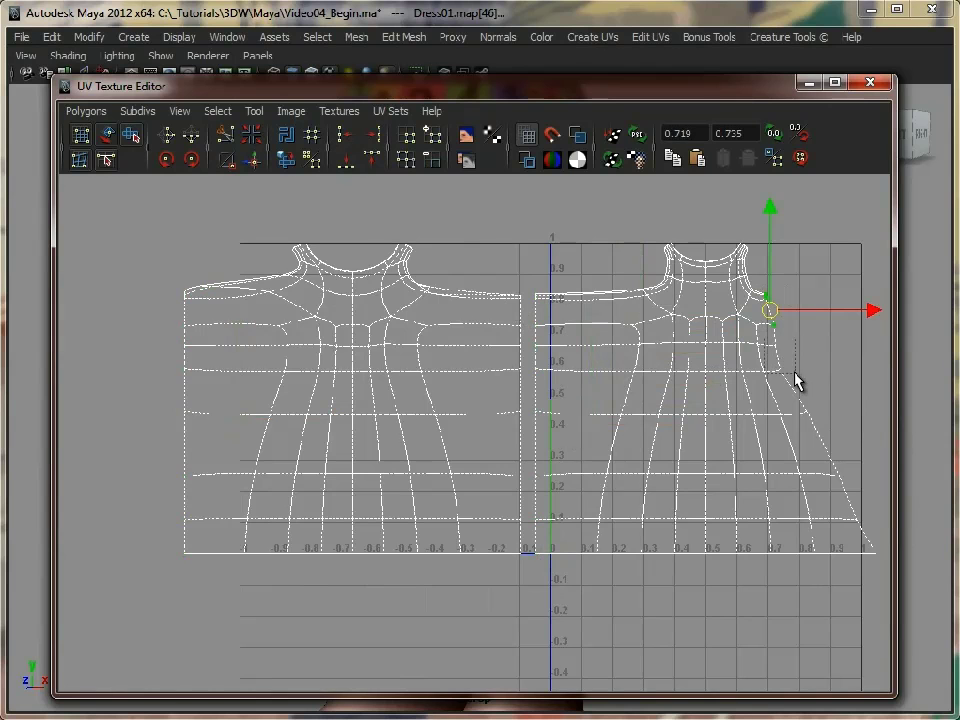
{"action": "middle_click_drag", "start_coordinate": [797, 380], "coordinate": [804, 400]}
{"action": "left_click_drag", "start_coordinate": [810, 422], "coordinate": [872, 548], "text": "shift"}
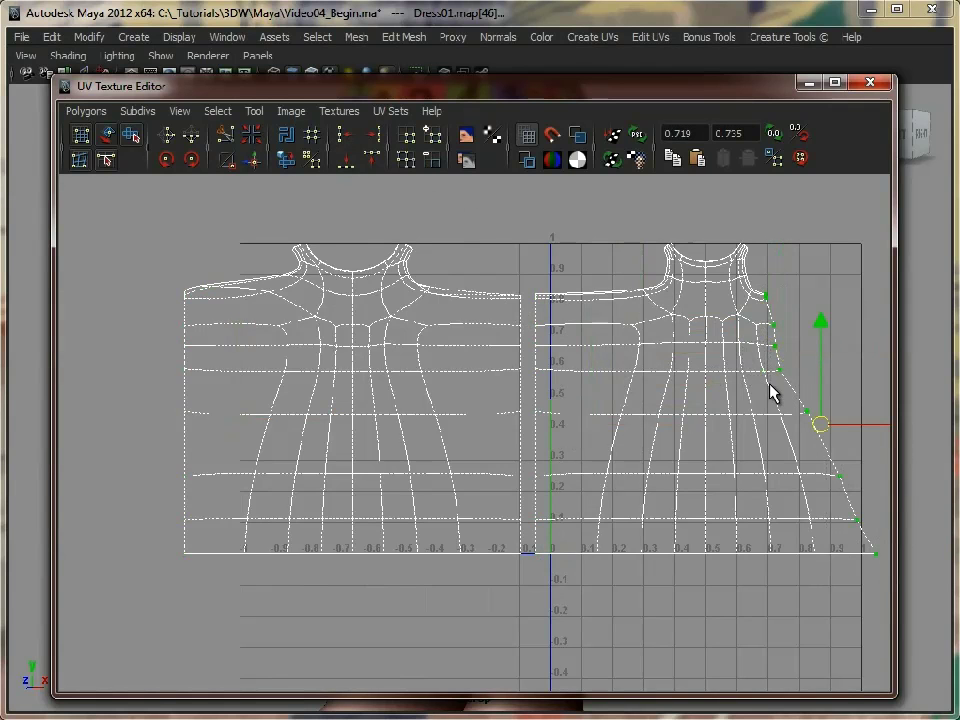
{"action": "middle_click_drag", "start_coordinate": [748, 398], "coordinate": [681, 403], "text": "alt"}
{"action": "left_click", "coordinate": [371, 137]}
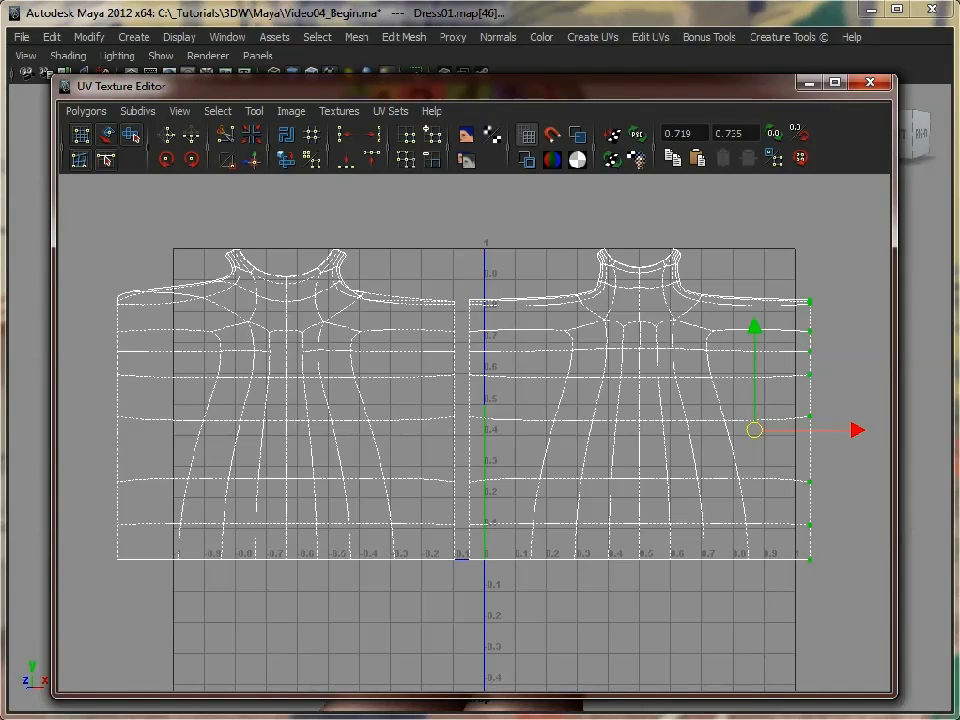
Close the UV Texture Editor, then return the dress to object mode and deselect it
{"action": "left_click", "coordinate": [812, 83]}
{"action": "right_click", "coordinate": [400, 340]}
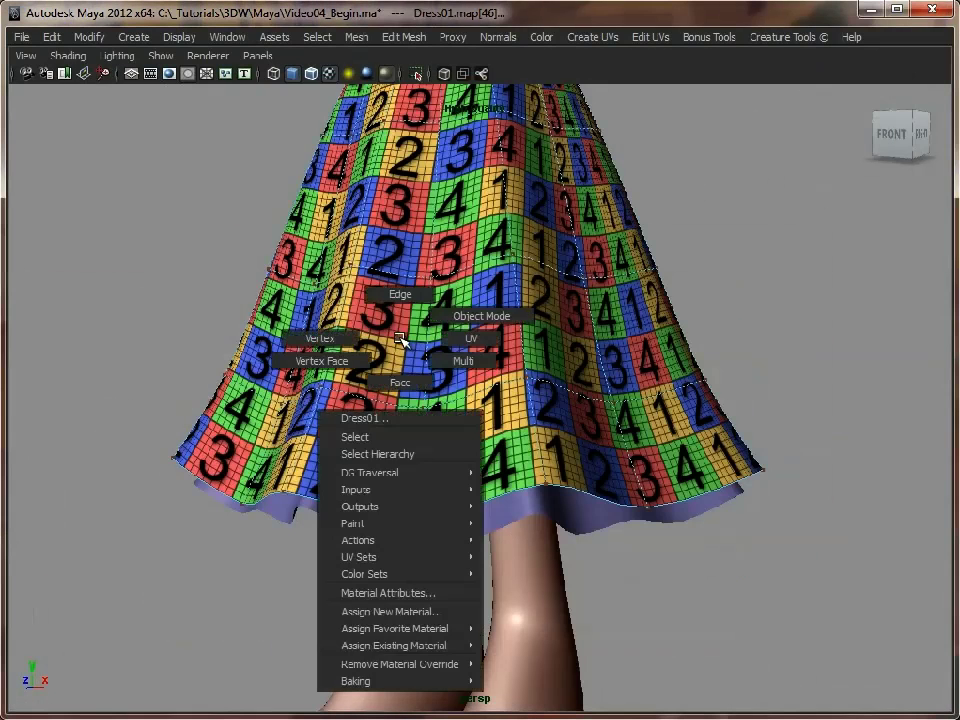
{"action": "right_click_drag", "start_coordinate": [400, 340], "coordinate": [481, 316]}
{"action": "left_click", "coordinate": [759, 230]}
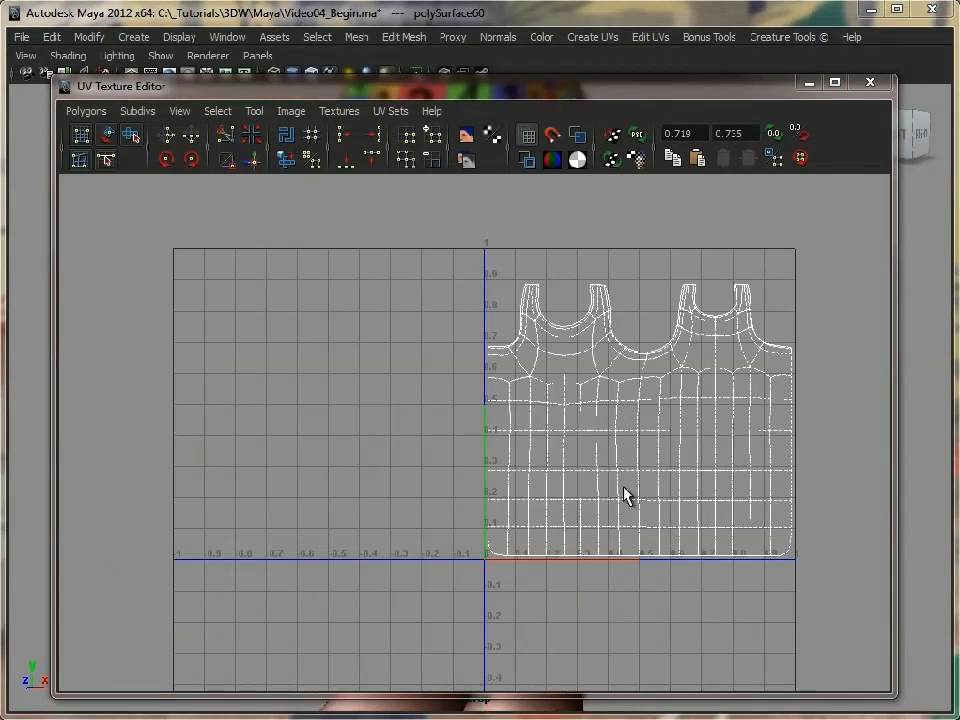
Examine the one-piece dress's UV layout in the UV Texture Editor, from the shoulder straps down to the hem
{"action": "middle_click_drag", "start_coordinate": [624, 488], "coordinate": [484, 467], "text": "alt"}
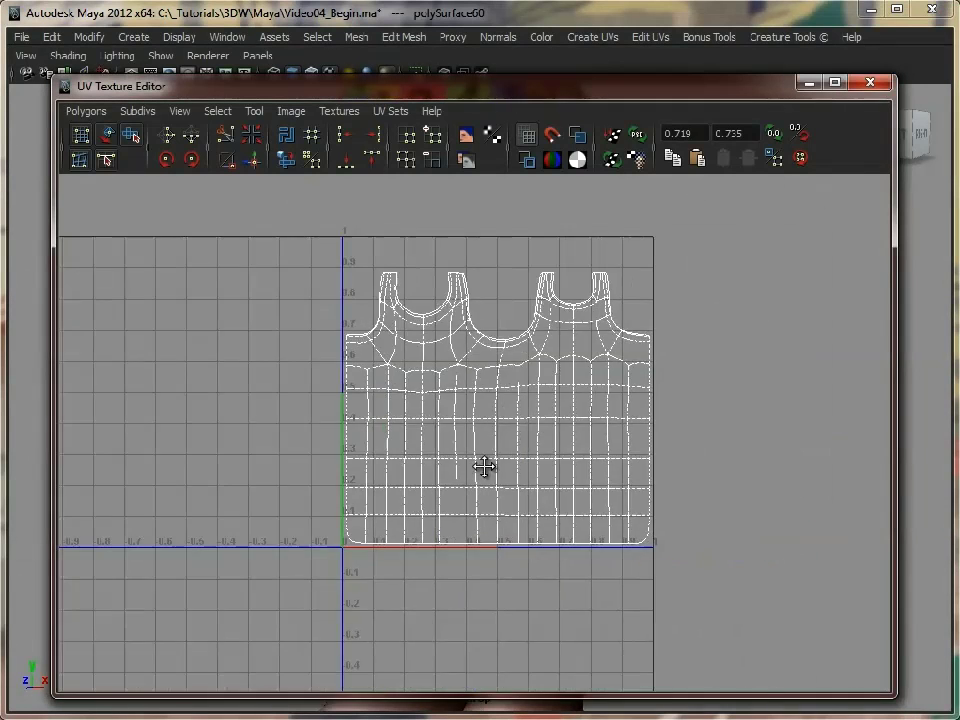
{"action": "right_click_drag", "start_coordinate": [540, 469], "coordinate": [626, 471], "text": "alt"}
{"action": "middle_click_drag", "start_coordinate": [647, 472], "coordinate": [626, 493], "text": "alt"}
{"action": "right_click_drag", "start_coordinate": [626, 493], "coordinate": [668, 490], "text": "alt"}
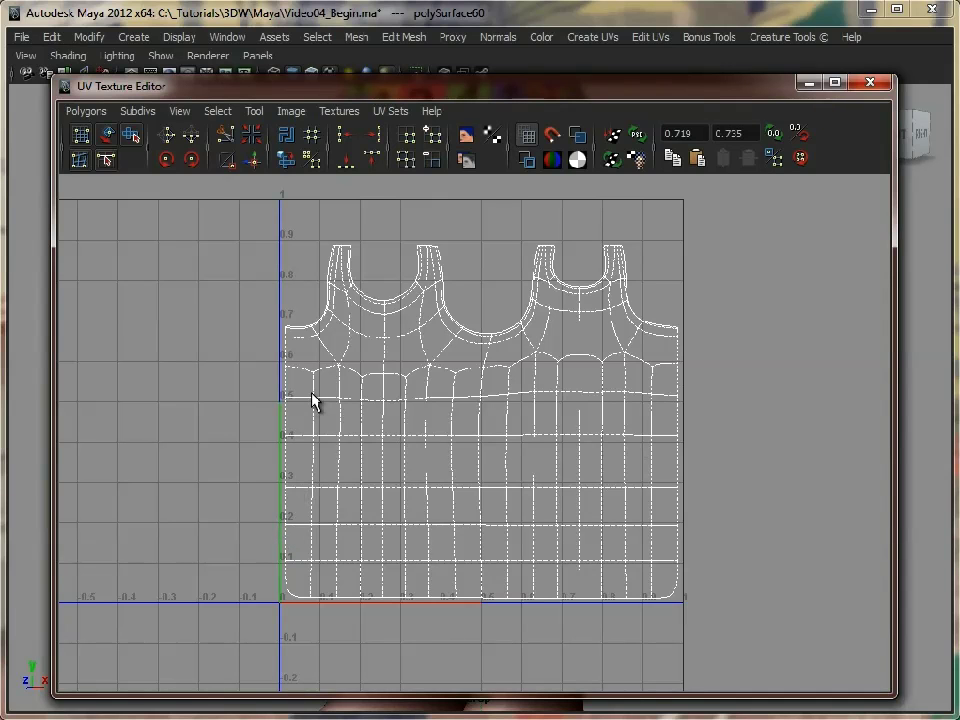
{"action": "middle_click_drag", "start_coordinate": [339, 306], "coordinate": [341, 412], "text": "alt"}
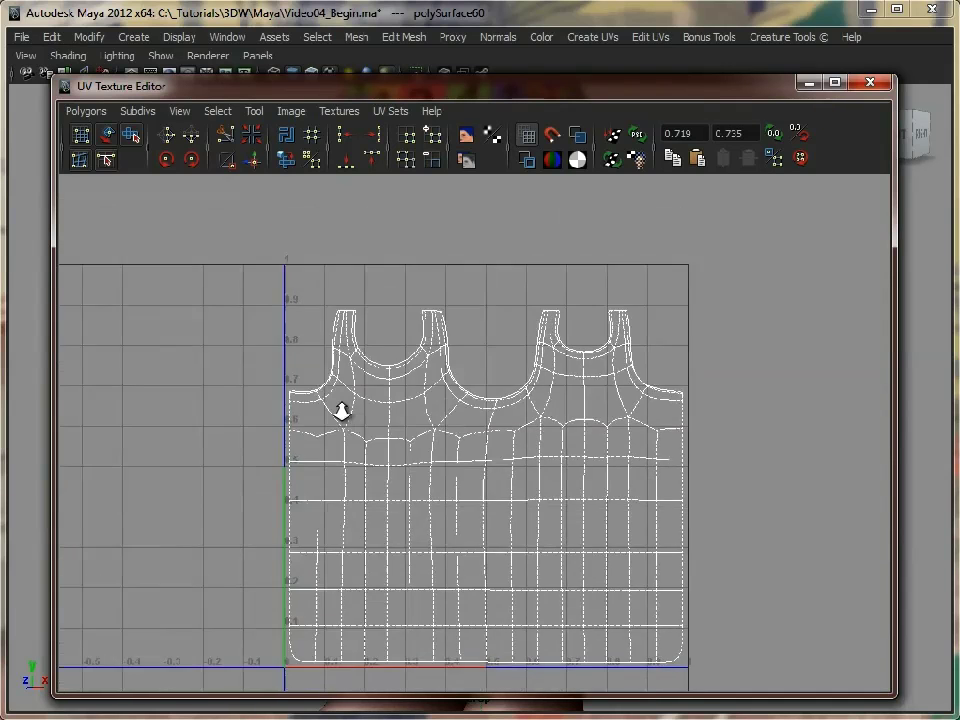
{"action": "right_click_drag", "start_coordinate": [341, 412], "coordinate": [697, 350], "text": "alt"}
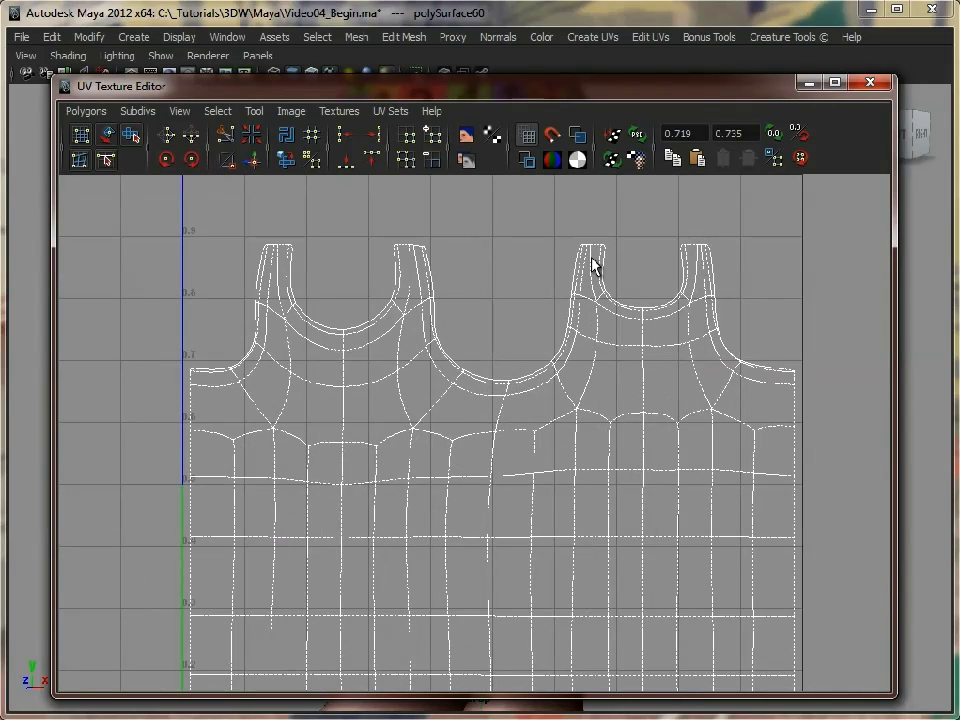
{"action": "right_click_drag", "start_coordinate": [683, 543], "coordinate": [443, 516], "text": "alt"}
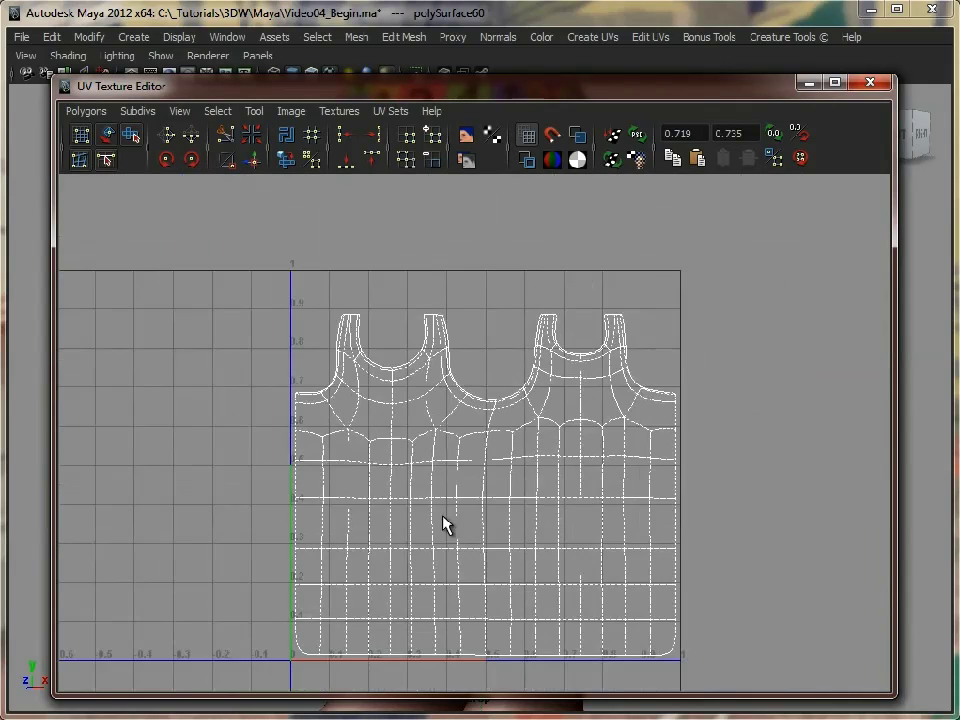
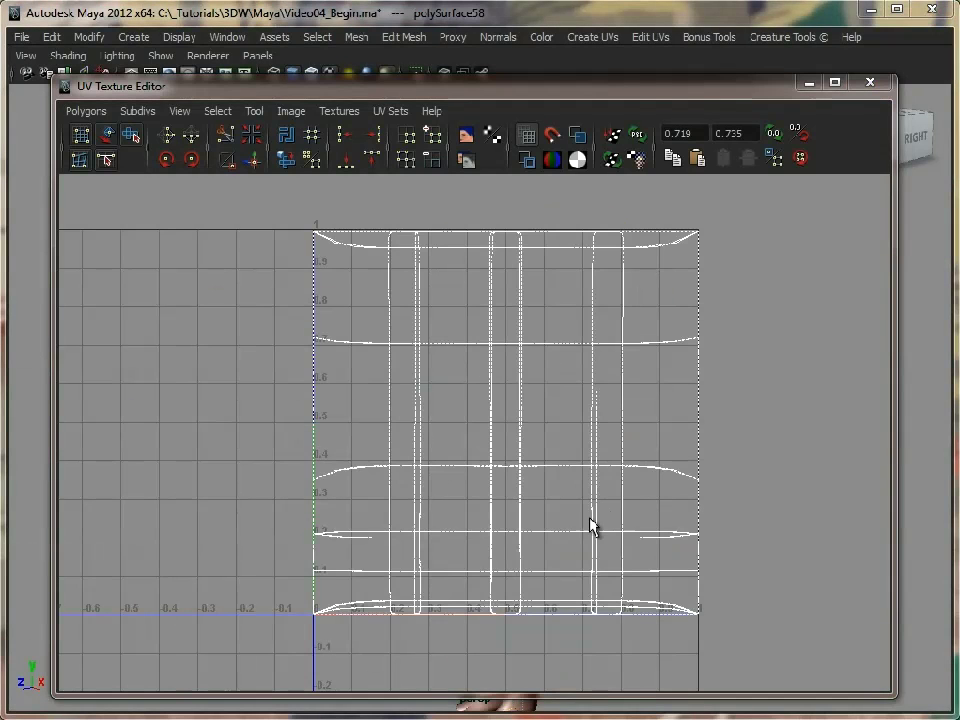
Select one of the stacked hair-strand UV shells and move it along negative U, clear of the 0–1 tile
{"action": "right_click_drag", "start_coordinate": [590, 525], "coordinate": [617, 528], "text": "alt"}
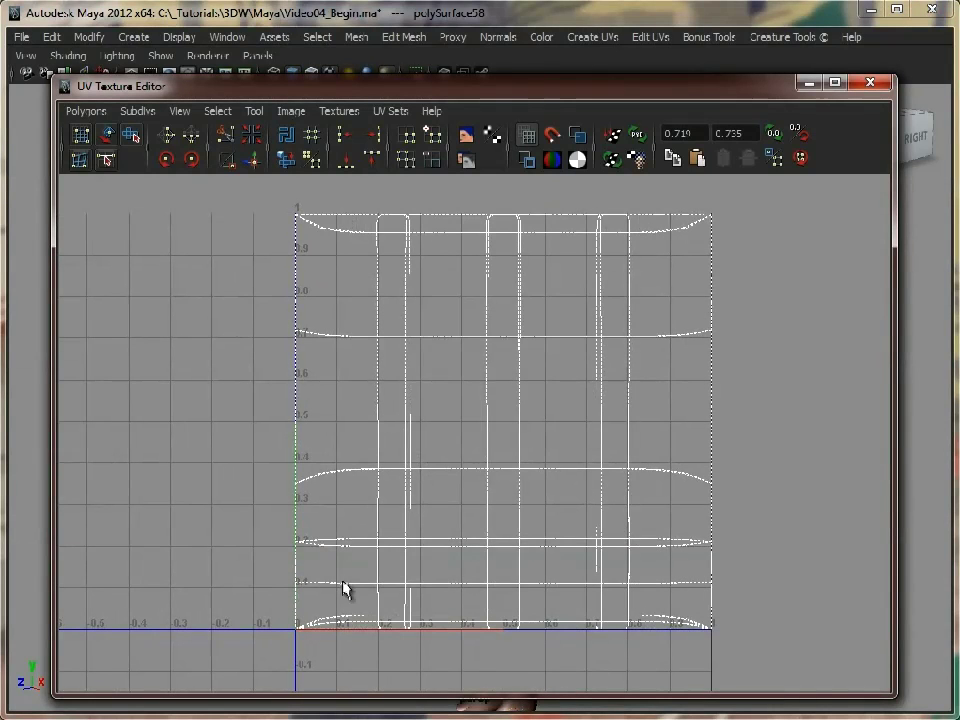
{"action": "right_click_drag", "start_coordinate": [386, 274], "coordinate": [435, 276]}
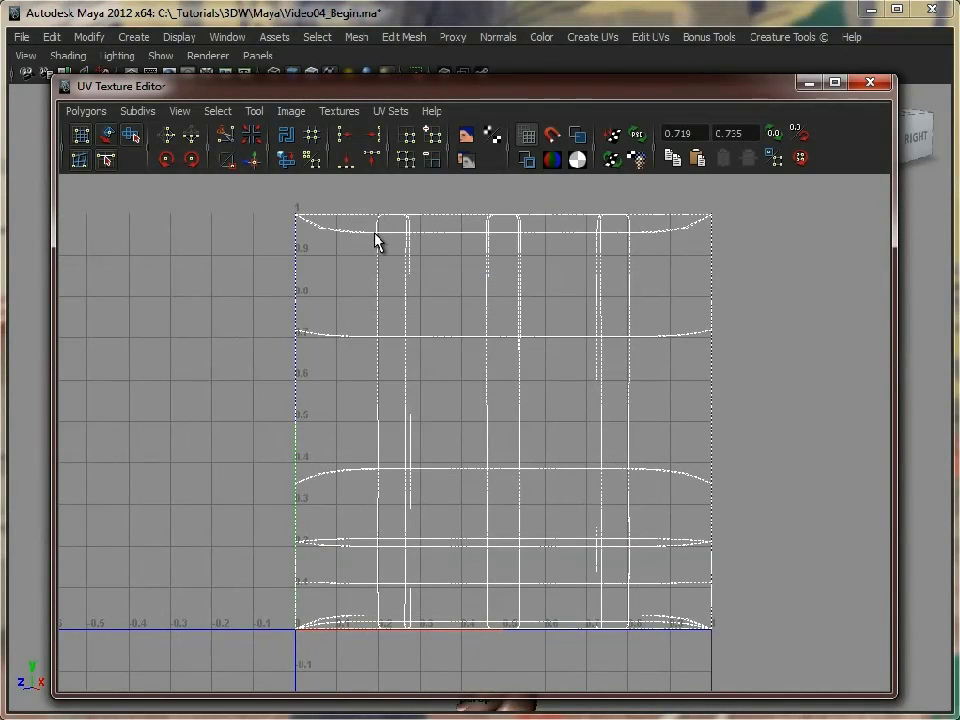
{"action": "left_click", "coordinate": [378, 243]}
{"action": "right_click_drag", "start_coordinate": [379, 244], "coordinate": [396, 238], "text": "ctrl"}
{"action": "right_click_drag", "start_coordinate": [773, 557], "coordinate": [515, 510], "text": "alt"}
{"action": "middle_click_drag", "start_coordinate": [515, 510], "coordinate": [662, 490], "text": "alt"}
{"action": "left_click_drag", "start_coordinate": [733, 415], "coordinate": [300, 413]}
{"action": "middle_click_drag", "start_coordinate": [250, 443], "coordinate": [572, 446], "text": "alt"}
{"action": "right_click_drag", "start_coordinate": [572, 446], "coordinate": [677, 454], "text": "alt"}
{"action": "middle_click_drag", "start_coordinate": [677, 454], "coordinate": [637, 461], "text": "alt"}
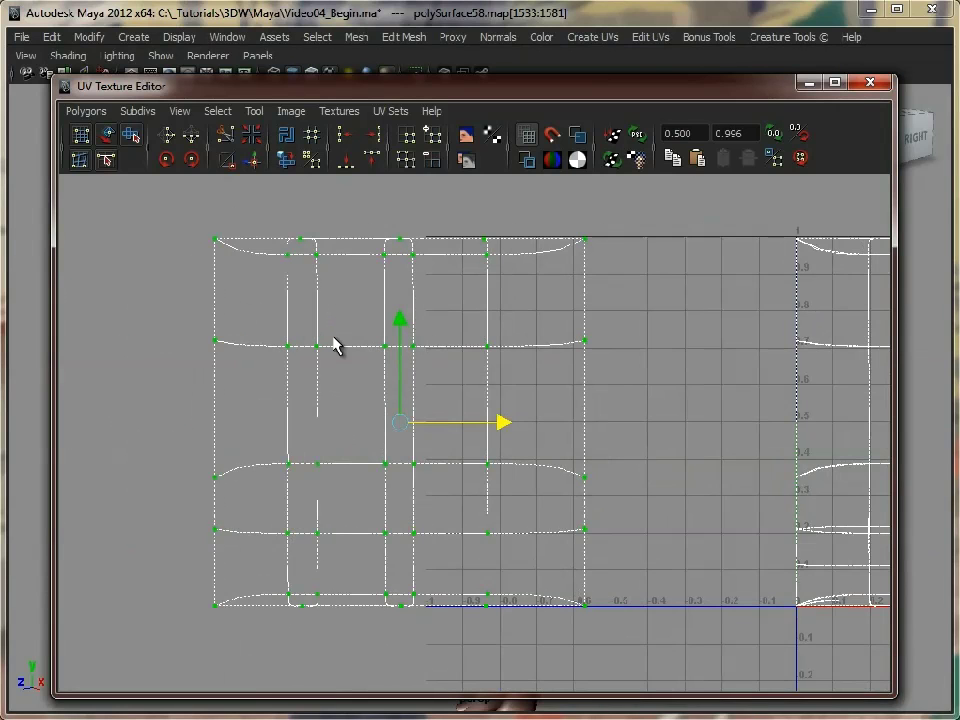
Compare the separated hair shell's UVs with smooth mesh preview off and on, and undo the shell's move
{"action": "key", "text": "1"}
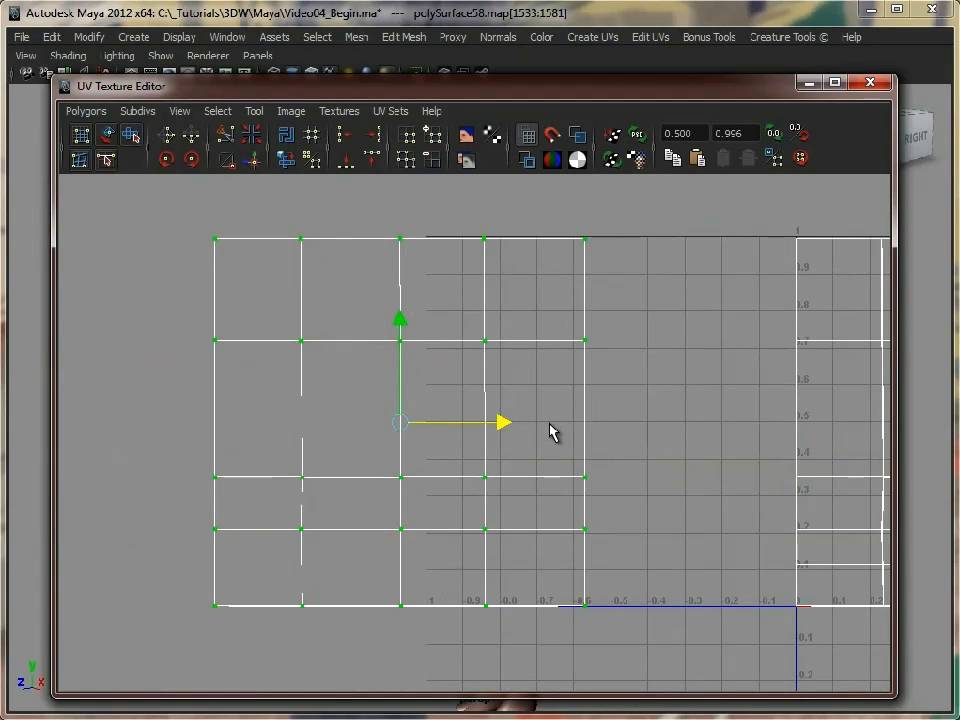
{"action": "key", "text": "3"}
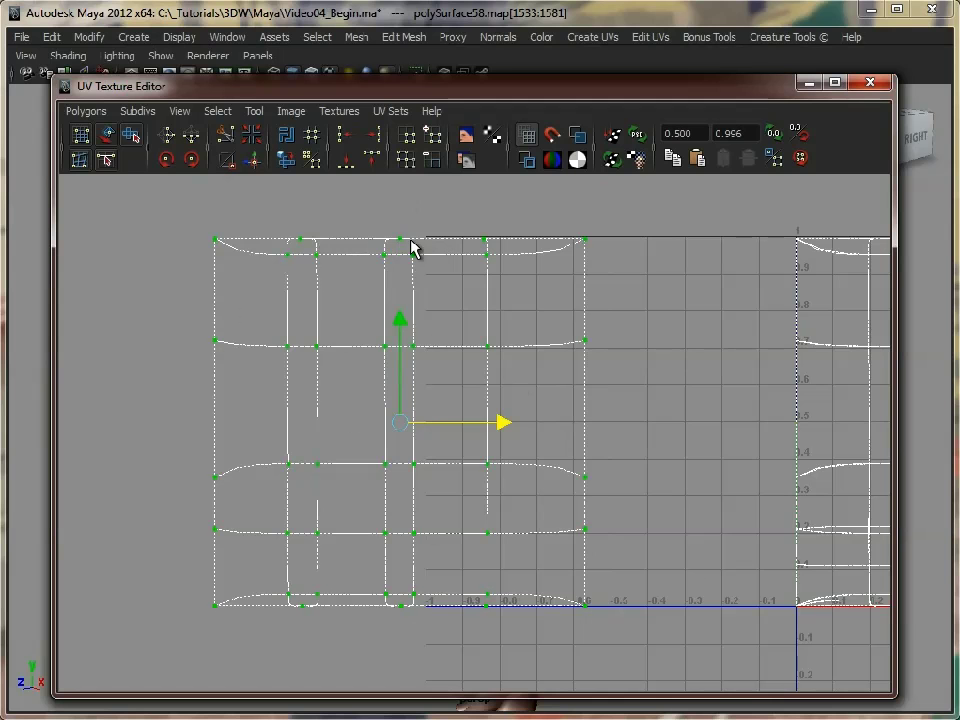
{"action": "middle_click_drag", "start_coordinate": [657, 477], "coordinate": [478, 478], "text": "alt"}
{"action": "right_click_drag", "start_coordinate": [478, 478], "coordinate": [414, 476], "text": "alt"}
{"action": "key", "text": "z"}
{"action": "middle_click_drag", "start_coordinate": [564, 485], "coordinate": [321, 476], "text": "alt"}
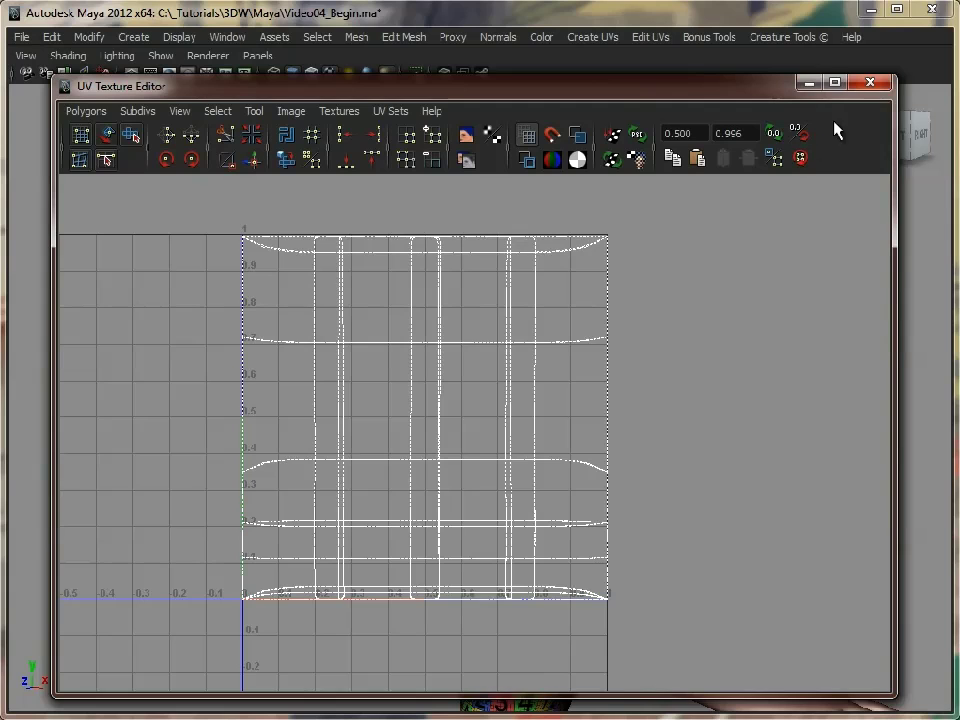
Close the UV Texture Editor and return the hair to object mode with nothing selected
{"action": "left_click", "coordinate": [869, 82]}
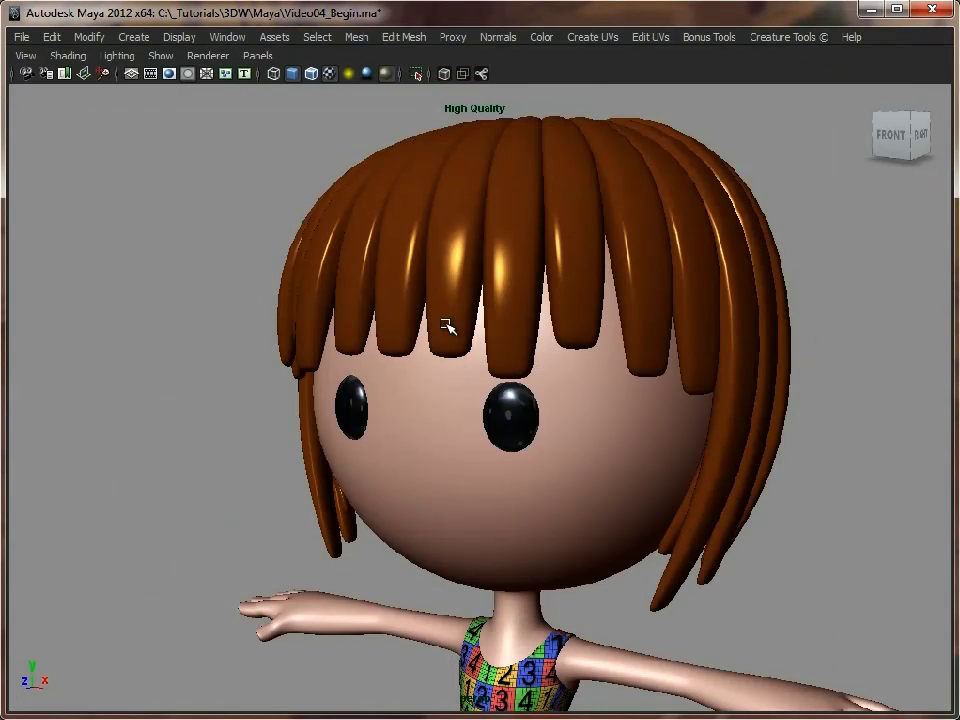
{"action": "scroll", "coordinate": [510, 493], "scroll_direction": "down", "scroll_amount": 8}
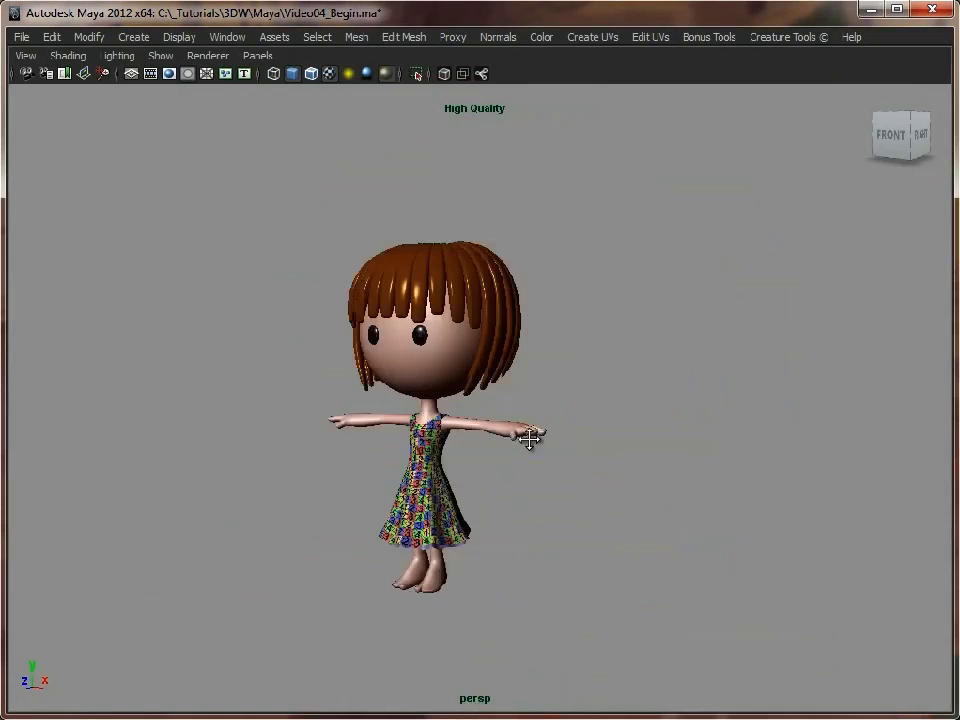
{"action": "right_click_drag", "start_coordinate": [677, 433], "coordinate": [684, 436], "text": "alt"}
{"action": "middle_click_drag", "start_coordinate": [682, 436], "coordinate": [705, 426], "text": "alt"}
{"action": "right_click_drag", "start_coordinate": [705, 426], "coordinate": [718, 428], "text": "alt"}
{"action": "left_click_drag", "start_coordinate": [682, 431], "coordinate": [698, 431], "text": "alt"}
{"action": "middle_click_drag", "start_coordinate": [670, 431], "coordinate": [694, 422], "text": "alt"}
{"action": "right_click_drag", "start_coordinate": [694, 422], "coordinate": [700, 424], "text": "alt"}
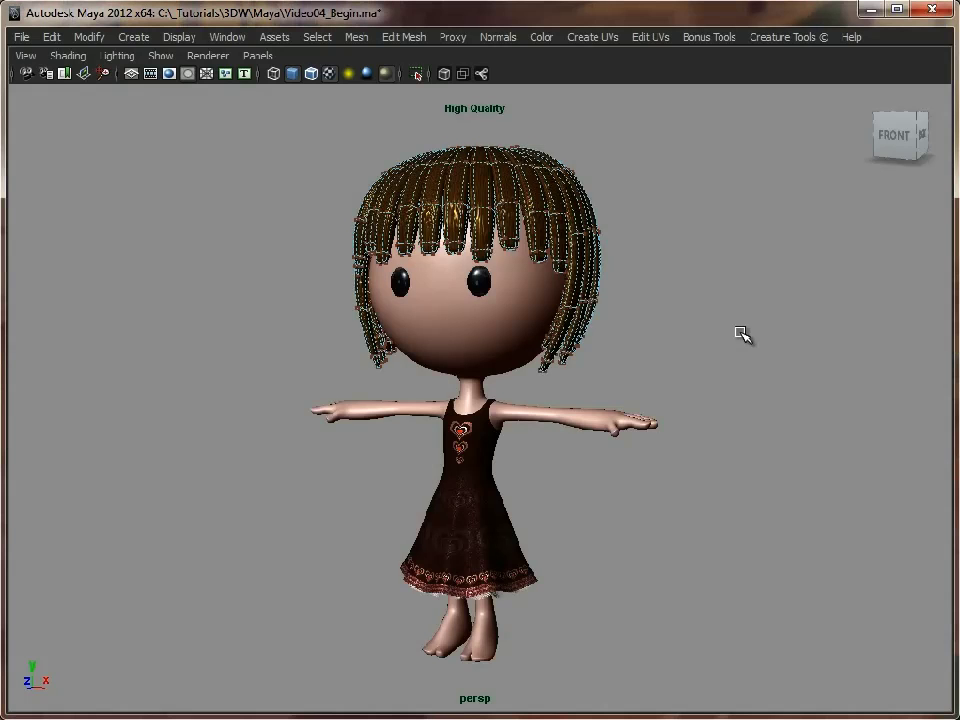
{"action": "right_click_drag", "start_coordinate": [446, 178], "coordinate": [497, 148]}
{"action": "left_click", "coordinate": [735, 236]}
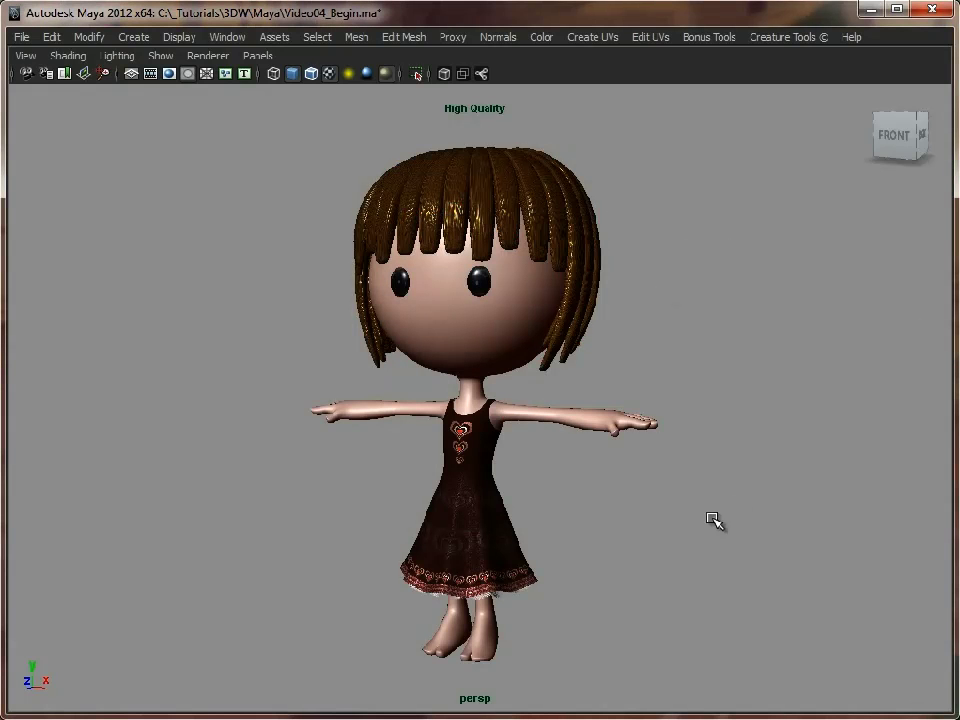
Examine the textured character from the front and side, including a close look at the streaked hair strands
{"action": "left_click_drag", "start_coordinate": [655, 523], "coordinate": [425, 478], "text": "alt"}
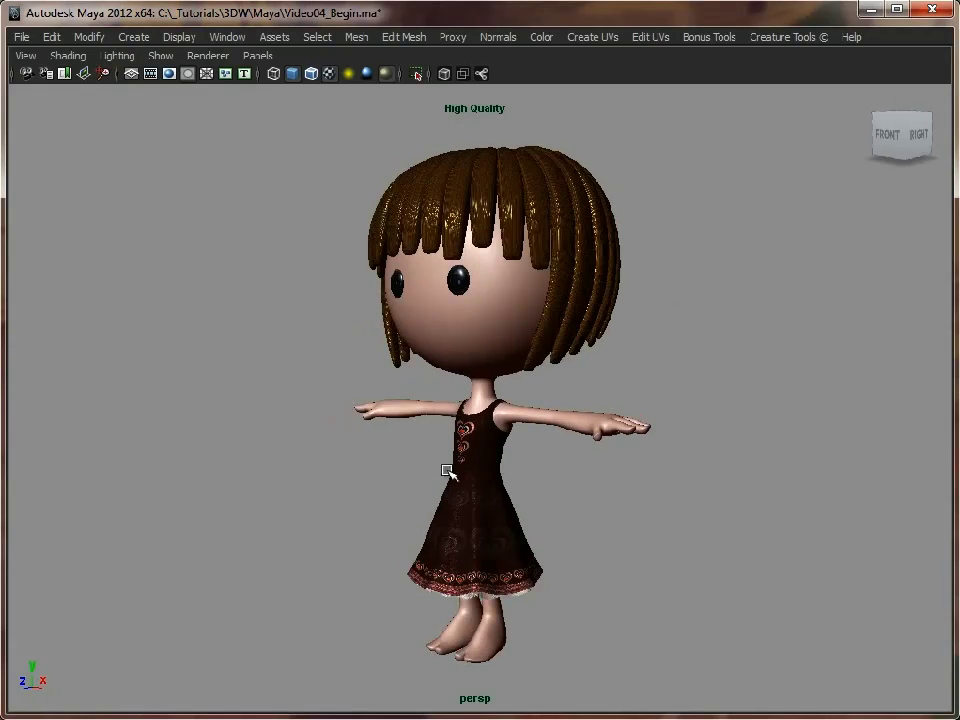
{"action": "right_click_drag", "start_coordinate": [401, 279], "coordinate": [718, 372], "text": "alt"}
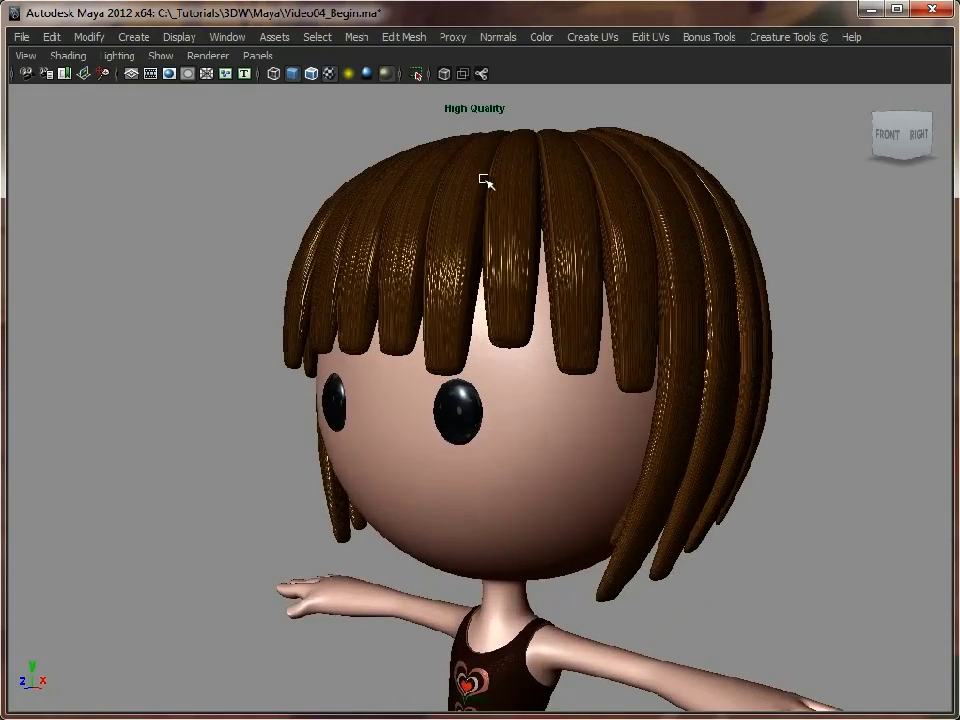
{"action": "left_click_drag", "start_coordinate": [484, 180], "coordinate": [396, 274], "text": "alt"}
{"action": "right_click_drag", "start_coordinate": [396, 274], "coordinate": [775, 340], "text": "alt"}
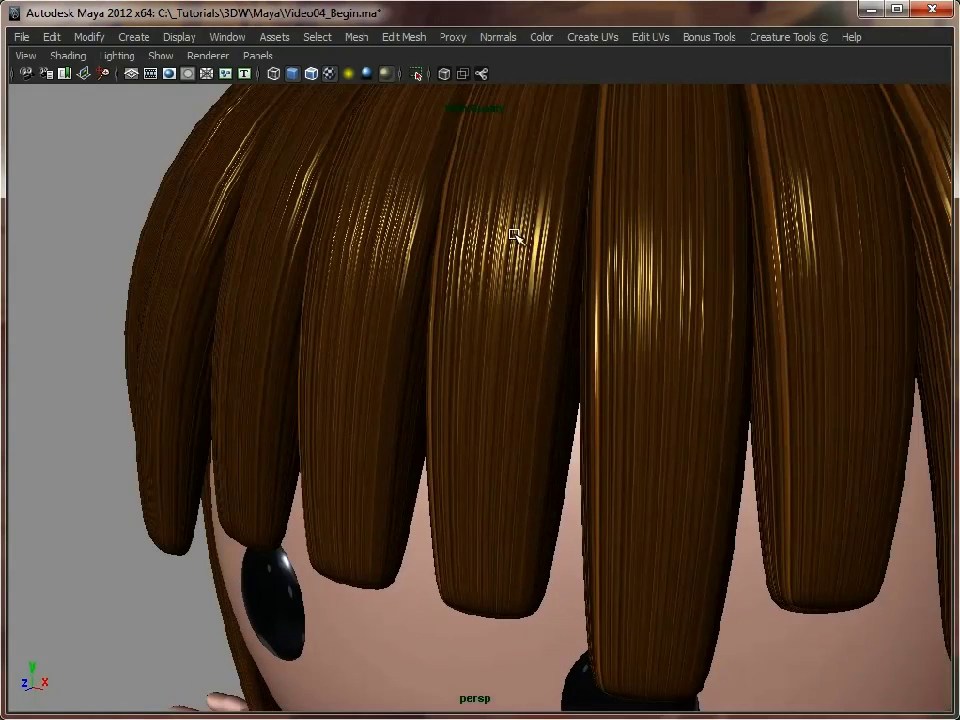
{"action": "key", "text": "f"}
{"action": "left_click_drag", "start_coordinate": [508, 446], "coordinate": [606, 442], "text": "alt"}
{"action": "middle_click_drag", "start_coordinate": [590, 450], "coordinate": [578, 442], "text": "alt"}
{"action": "left_click_drag", "start_coordinate": [624, 469], "coordinate": [788, 485], "text": "alt"}
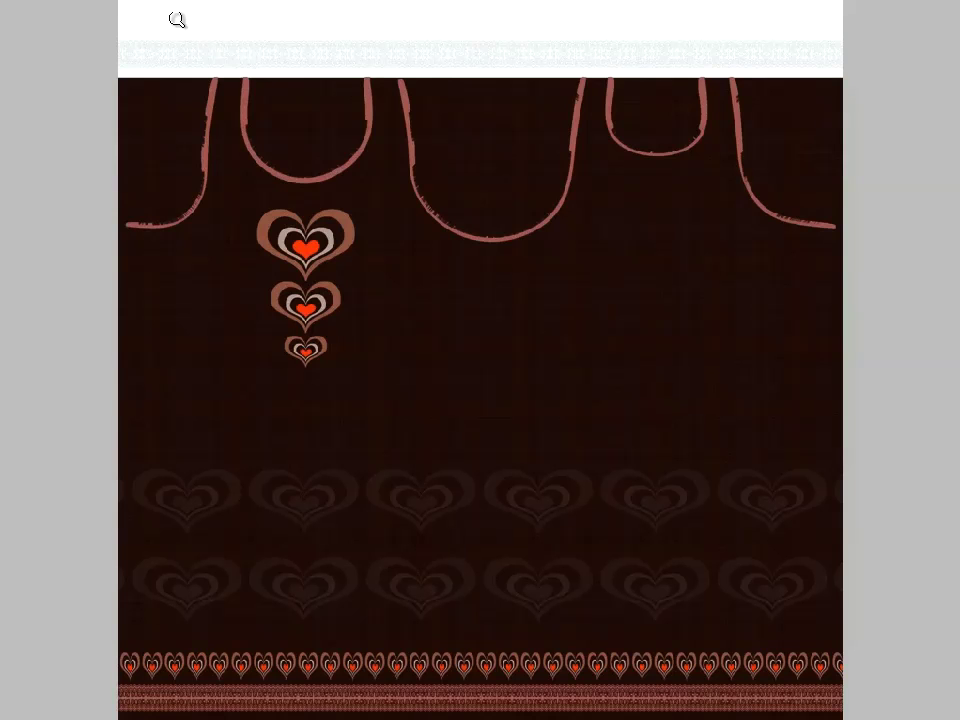
Look through the dress's color and normal map images in the image viewer
{"action": "left_click", "coordinate": [125, 3]}
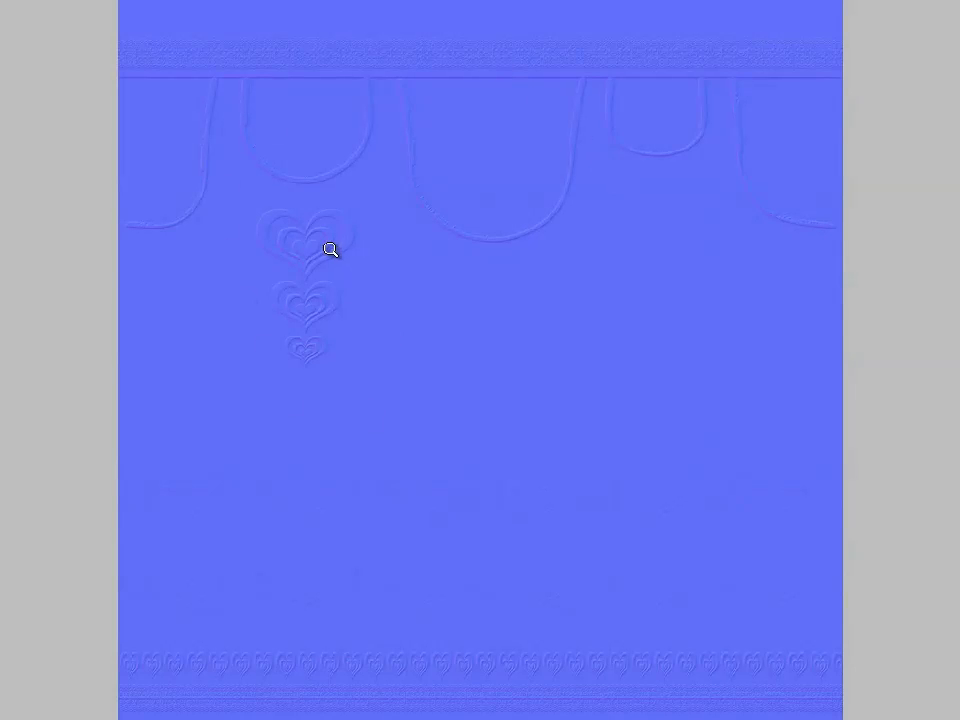
{"action": "key", "text": "Right"}
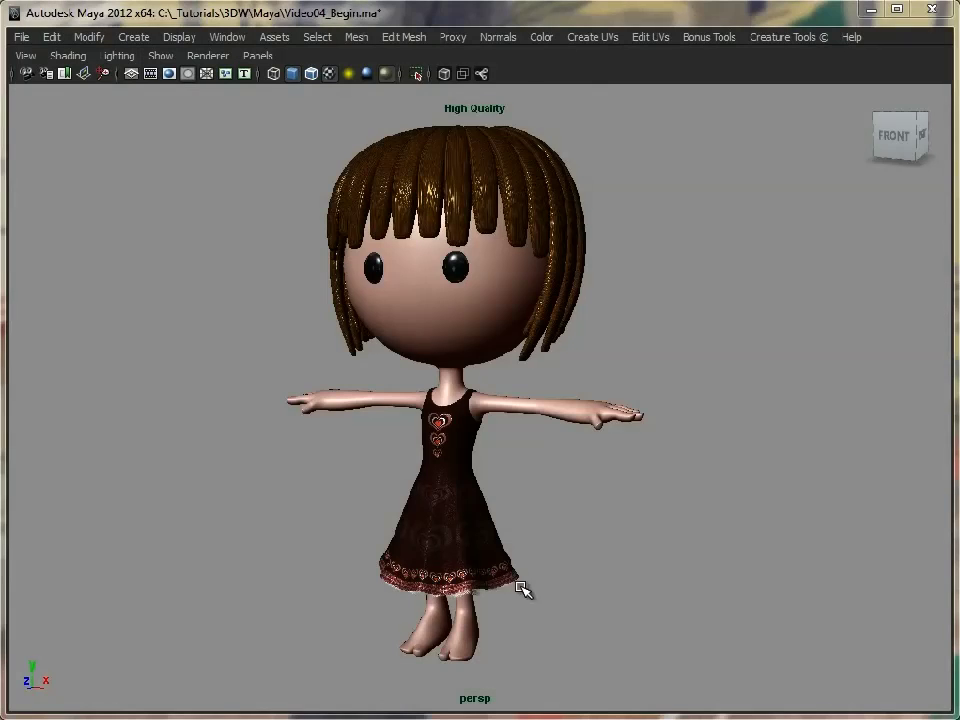
Back in Maya, examine the heart decorations and their bump and specular detail on the chest of the textured dress
{"action": "left_click_drag", "start_coordinate": [435, 540], "coordinate": [513, 466], "text": "alt"}
{"action": "right_click_drag", "start_coordinate": [513, 466], "coordinate": [904, 536], "text": "alt"}
{"action": "middle_click_drag", "start_coordinate": [354, 366], "coordinate": [404, 416], "text": "alt"}
{"action": "right_click_drag", "start_coordinate": [404, 416], "coordinate": [844, 444], "text": "alt"}
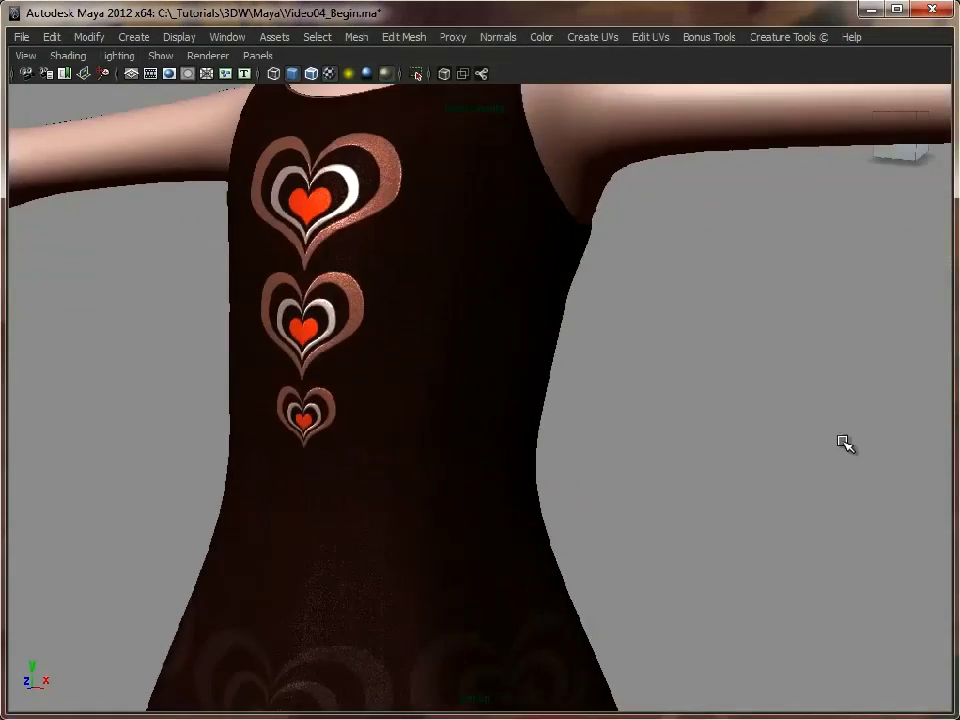
{"action": "middle_click_drag", "start_coordinate": [466, 331], "coordinate": [536, 418], "text": "alt"}
{"action": "right_click_drag", "start_coordinate": [536, 418], "coordinate": [704, 424], "text": "alt"}
{"action": "left_click_drag", "start_coordinate": [633, 389], "coordinate": [624, 392], "text": "alt"}
{"action": "right_click_drag", "start_coordinate": [624, 392], "coordinate": [825, 516], "text": "alt"}
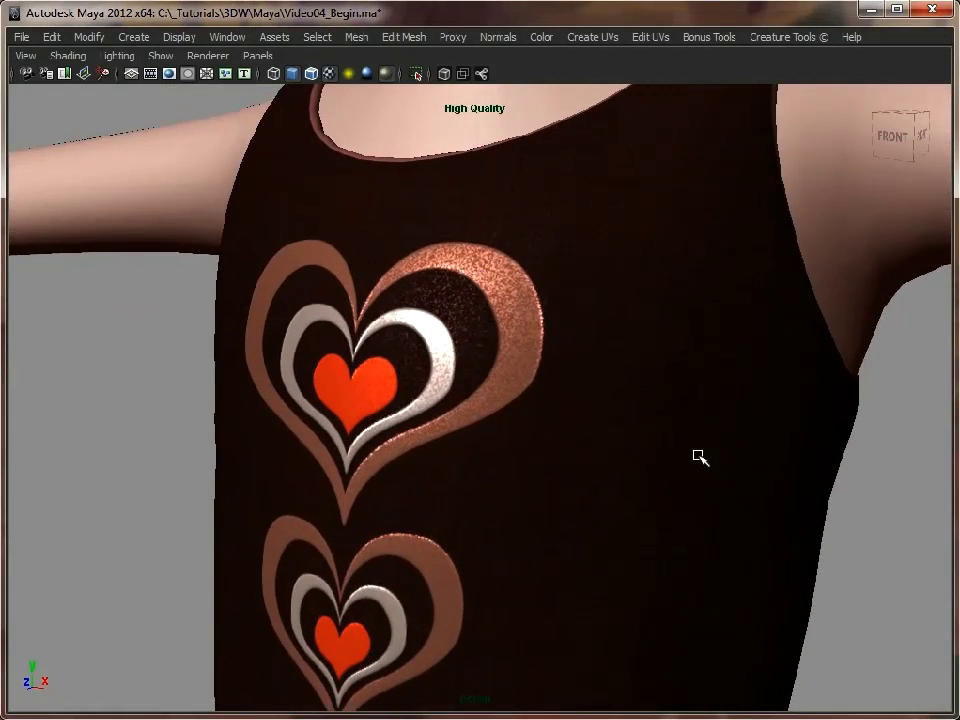
{"action": "right_click_drag", "start_coordinate": [701, 456], "coordinate": [630, 463], "text": "alt"}
{"action": "left_click_drag", "start_coordinate": [630, 463], "coordinate": [483, 444], "text": "alt"}
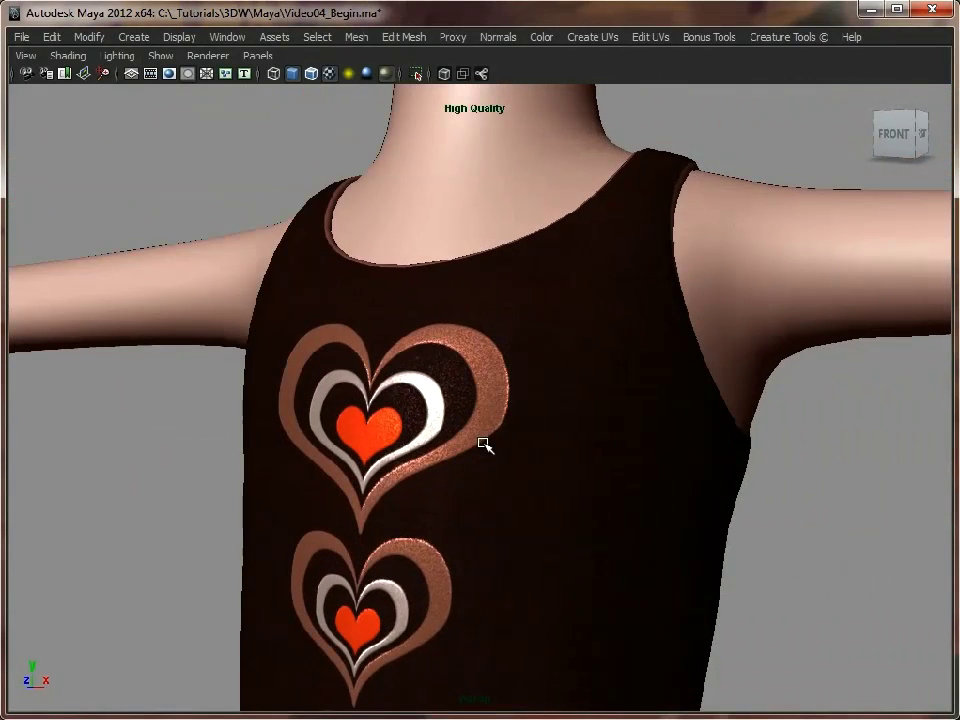
{"action": "right_click_drag", "start_coordinate": [775, 540], "coordinate": [20, 332], "text": "alt"}
{"action": "right_click_drag", "start_coordinate": [581, 461], "coordinate": [341, 457], "text": "alt"}
{"action": "middle_click_drag", "start_coordinate": [530, 456], "coordinate": [488, 459], "text": "alt"}
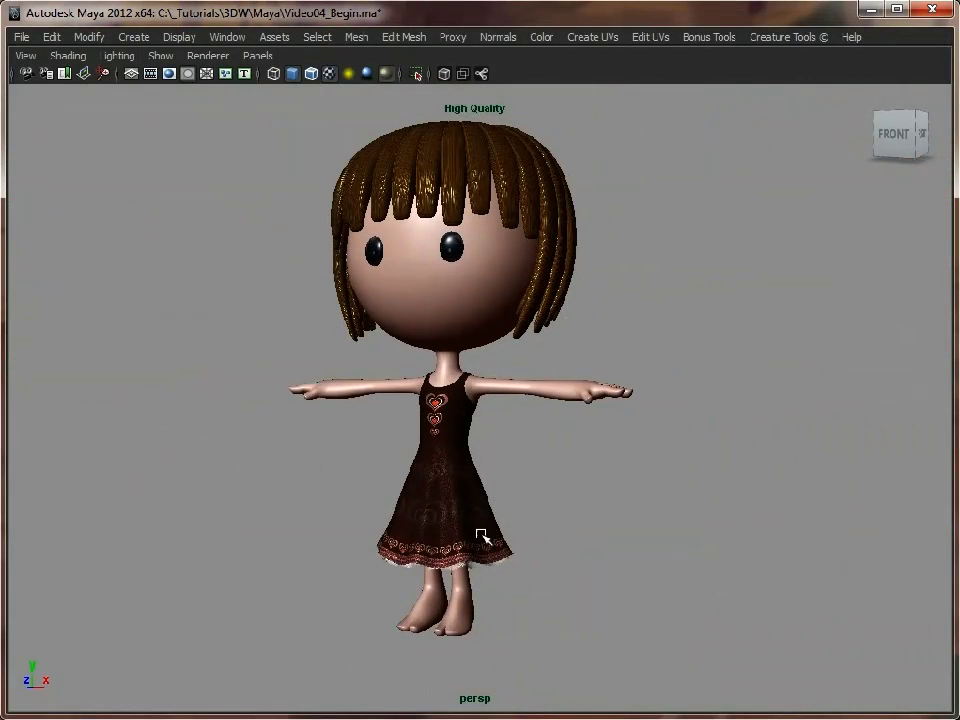
Examine the heart border, trim and transparent white lace along the textured dress's hem
{"action": "middle_click_drag", "start_coordinate": [353, 581], "coordinate": [358, 408], "text": "alt"}
{"action": "right_click_drag", "start_coordinate": [358, 408], "coordinate": [930, 482], "text": "alt"}
{"action": "middle_click_drag", "start_coordinate": [348, 418], "coordinate": [392, 486], "text": "alt"}
{"action": "right_click_drag", "start_coordinate": [392, 486], "coordinate": [745, 496], "text": "alt"}
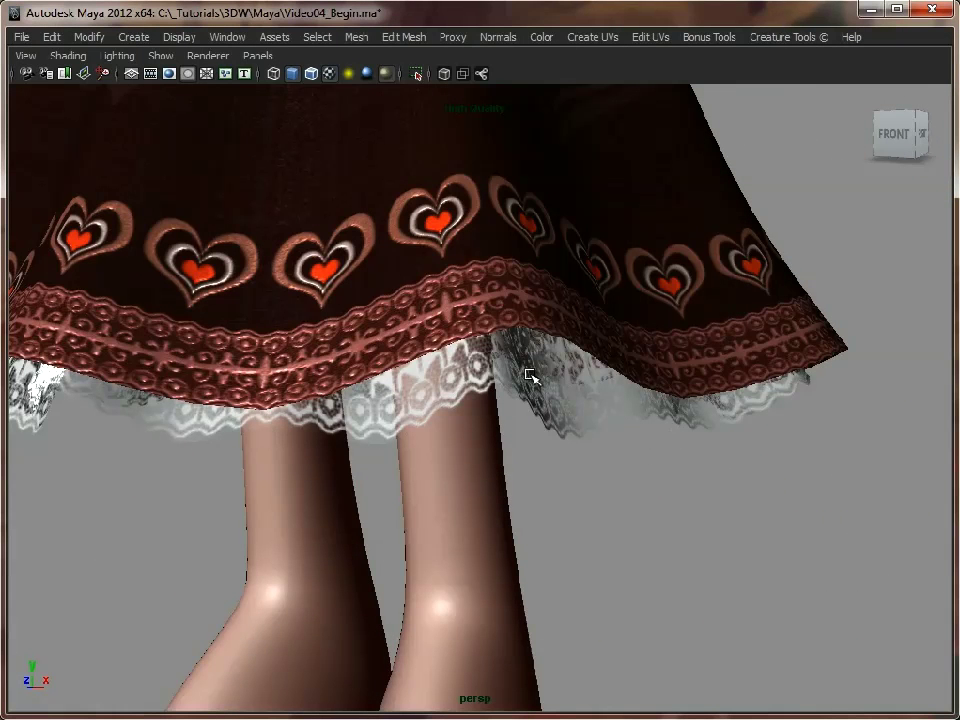
{"action": "right_click_drag", "start_coordinate": [698, 492], "coordinate": [570, 448], "text": "alt"}
{"action": "left_click_drag", "start_coordinate": [570, 448], "coordinate": [549, 450], "text": "alt"}
{"action": "mouse_move", "coordinate": [549, 450]}
{"action": "right_mouse_down", "text": "alt"}
{"action": "mouse_move", "coordinate": [596, 450]}
{"action": "mouse_move", "coordinate": [553, 453]}
{"action": "right_mouse_up", "text": "alt"}
{"action": "left_click_drag", "start_coordinate": [553, 453], "coordinate": [510, 484], "text": "alt"}
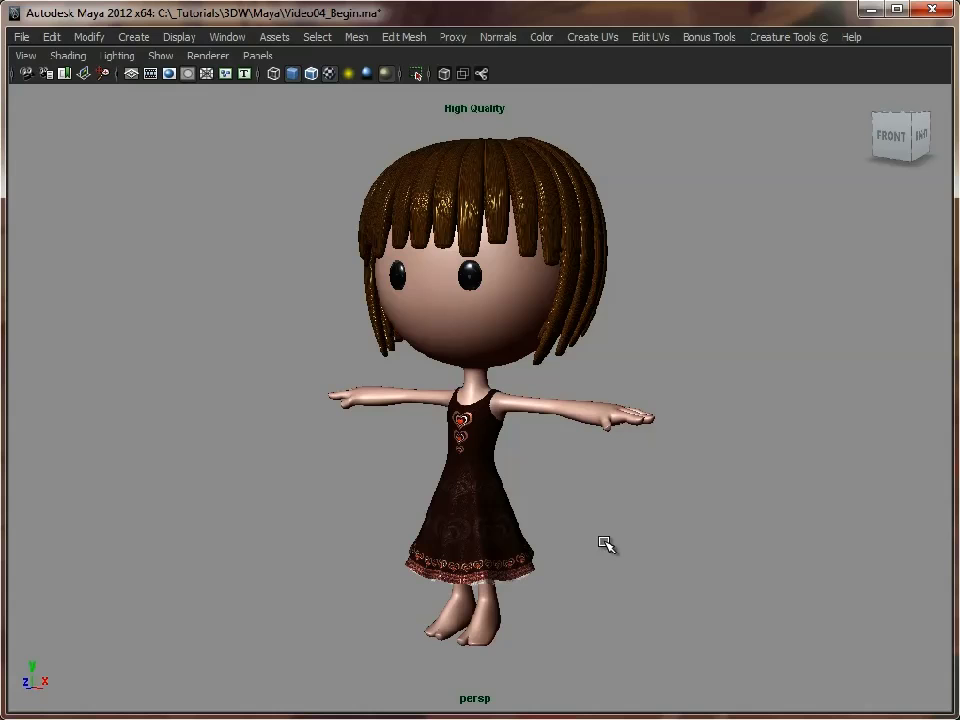
Examine how the streaked hair texture follows the strands at the front and side of the head
{"action": "middle_click_drag", "start_coordinate": [334, 255], "coordinate": [337, 431], "text": "alt"}
{"action": "right_click_drag", "start_coordinate": [337, 431], "coordinate": [556, 433], "text": "alt"}
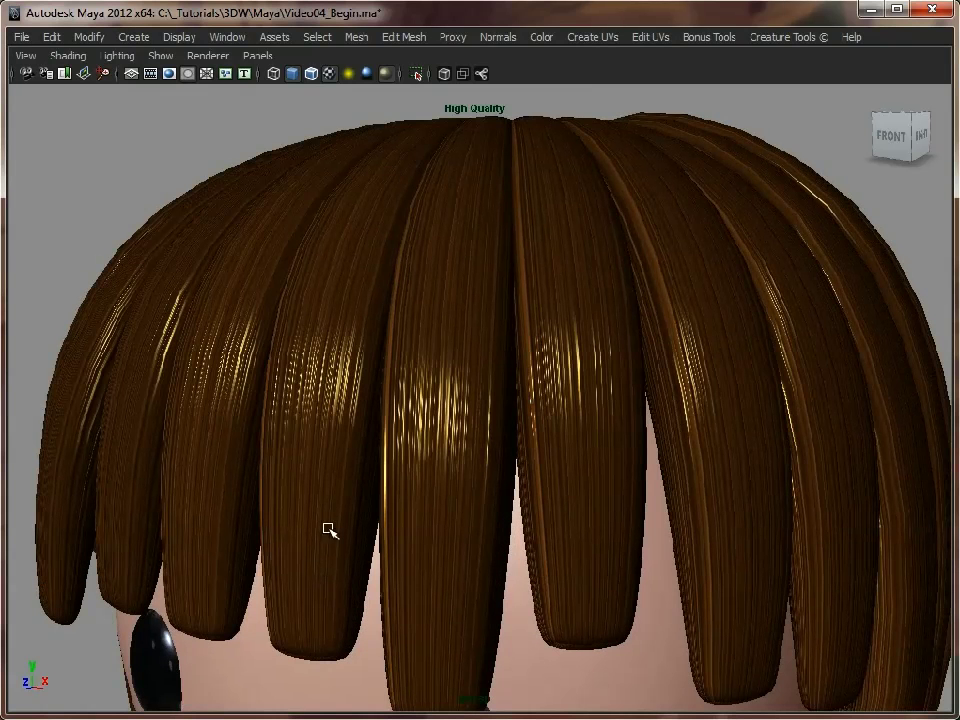
{"action": "right_click_drag", "start_coordinate": [555, 527], "coordinate": [455, 483], "text": "alt"}
{"action": "left_click_drag", "start_coordinate": [458, 484], "coordinate": [366, 463], "text": "alt"}
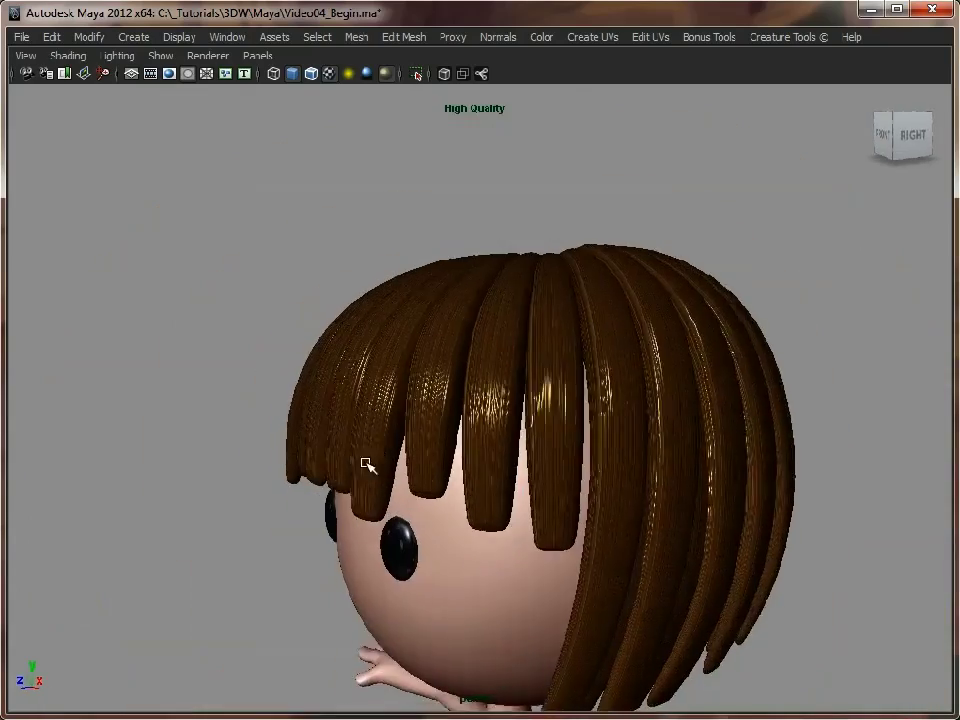
{"action": "middle_click_drag", "start_coordinate": [366, 463], "coordinate": [405, 462], "text": "alt"}
{"action": "right_click_drag", "start_coordinate": [405, 462], "coordinate": [555, 459], "text": "alt"}
{"action": "left_click_drag", "start_coordinate": [530, 386], "coordinate": [630, 384], "text": "alt"}
{"action": "right_click_drag", "start_coordinate": [630, 384], "coordinate": [115, 345], "text": "alt"}
{"action": "middle_click_drag", "start_coordinate": [550, 440], "coordinate": [534, 266], "text": "alt"}
{"action": "right_click_drag", "start_coordinate": [534, 266], "coordinate": [469, 322], "text": "alt"}
{"action": "left_click_drag", "start_coordinate": [469, 322], "coordinate": [498, 336], "text": "alt"}
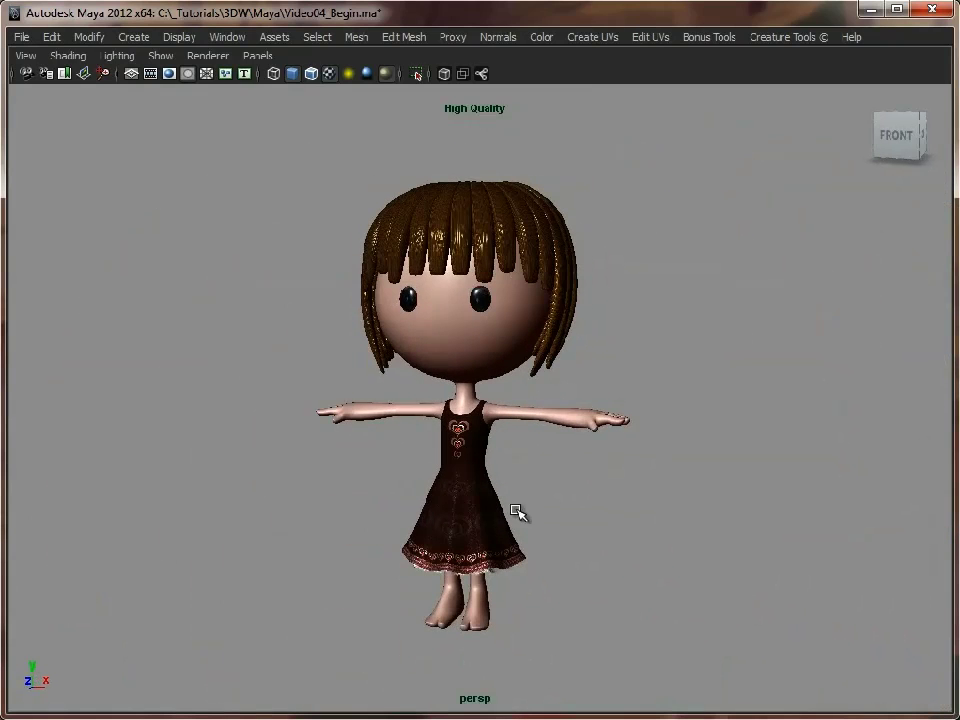
{"action": "left_click_drag", "start_coordinate": [510, 510], "coordinate": [530, 235], "text": "alt"}
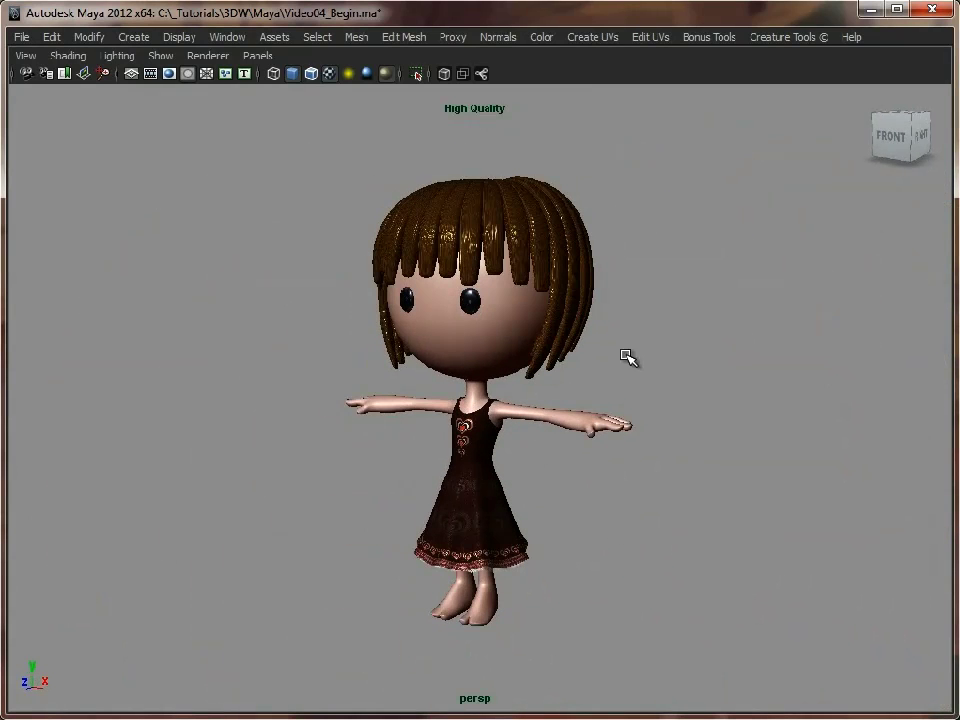
{"action": "left_click_drag", "start_coordinate": [626, 356], "coordinate": [570, 510]}
{"action": "left_click", "coordinate": [636, 514]}
{"action": "left_click_drag", "start_coordinate": [636, 514], "coordinate": [549, 487], "text": "alt"}
{"action": "right_click_drag", "start_coordinate": [549, 487], "coordinate": [596, 489], "text": "alt"}
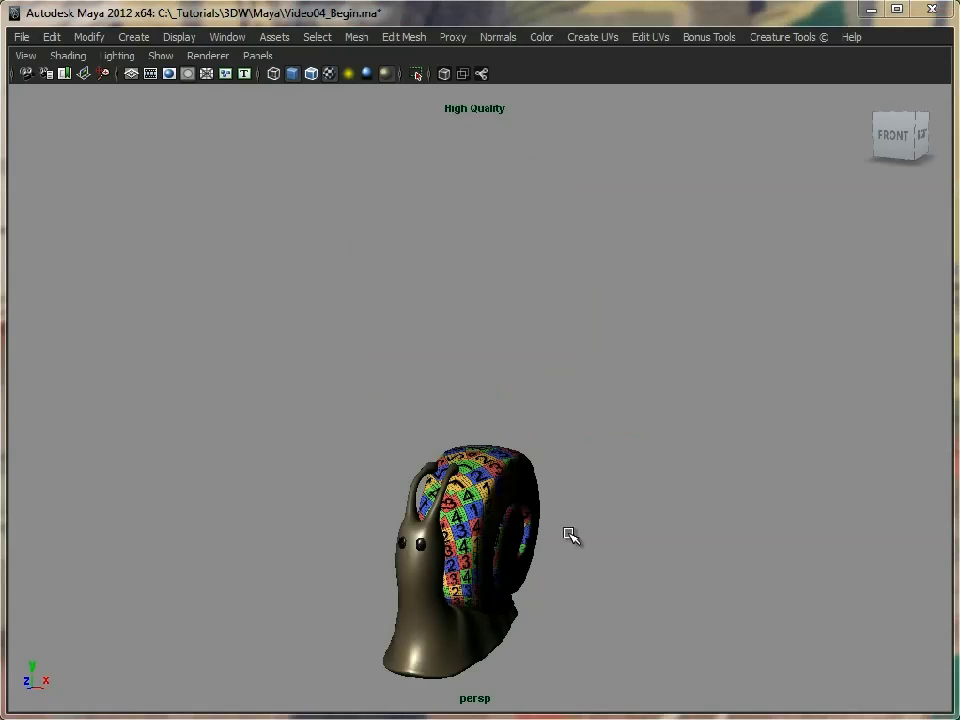
Examine the numbered checker texture on the snail's shell from the front and right side
{"action": "left_click_drag", "start_coordinate": [568, 536], "coordinate": [390, 325], "text": "alt"}
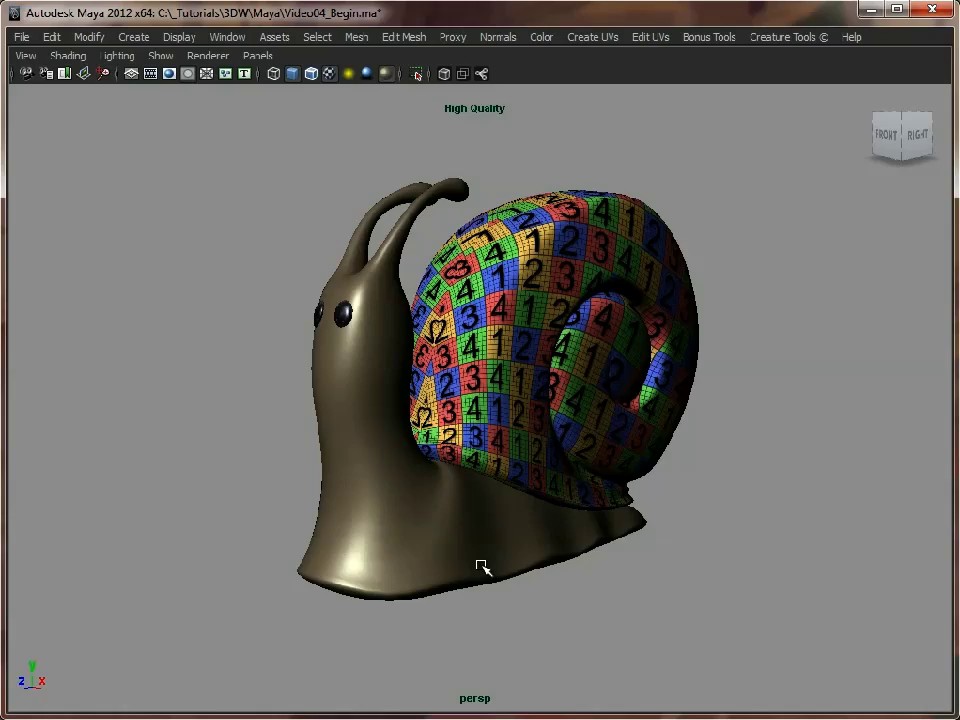
{"action": "left_click_drag", "start_coordinate": [572, 452], "coordinate": [321, 364], "text": "alt"}
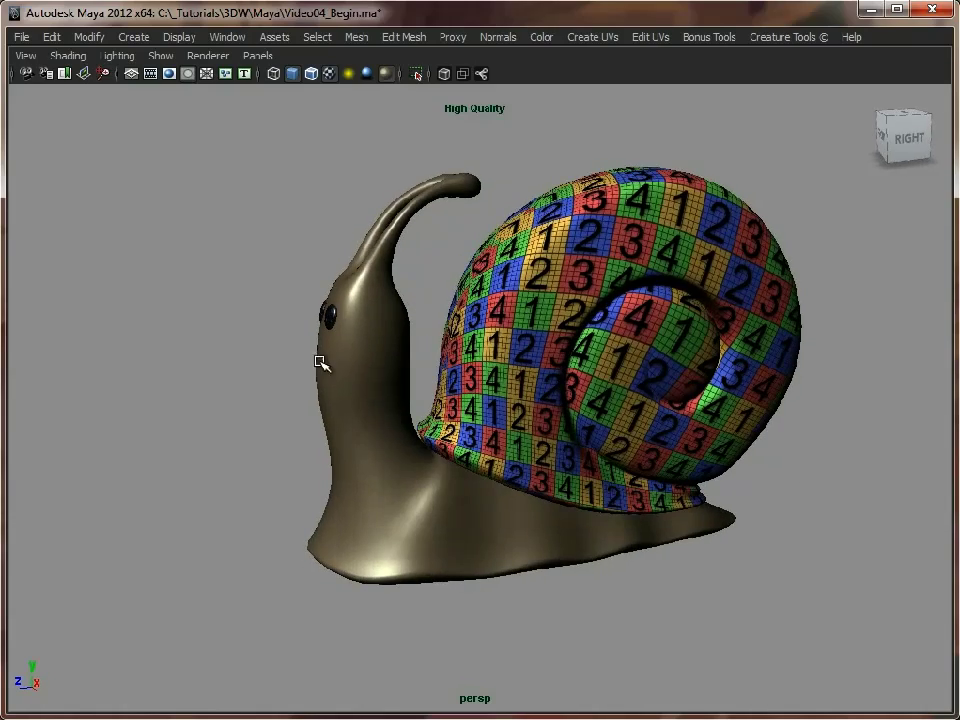
{"action": "left_click_drag", "start_coordinate": [403, 529], "coordinate": [564, 430], "text": "alt"}
Select the snail's shell and inspect its UV layout in the UV Texture Editor
{"action": "left_click", "coordinate": [581, 289]}
{"action": "left_click_drag", "start_coordinate": [429, 405], "coordinate": [604, 250], "text": "alt"}
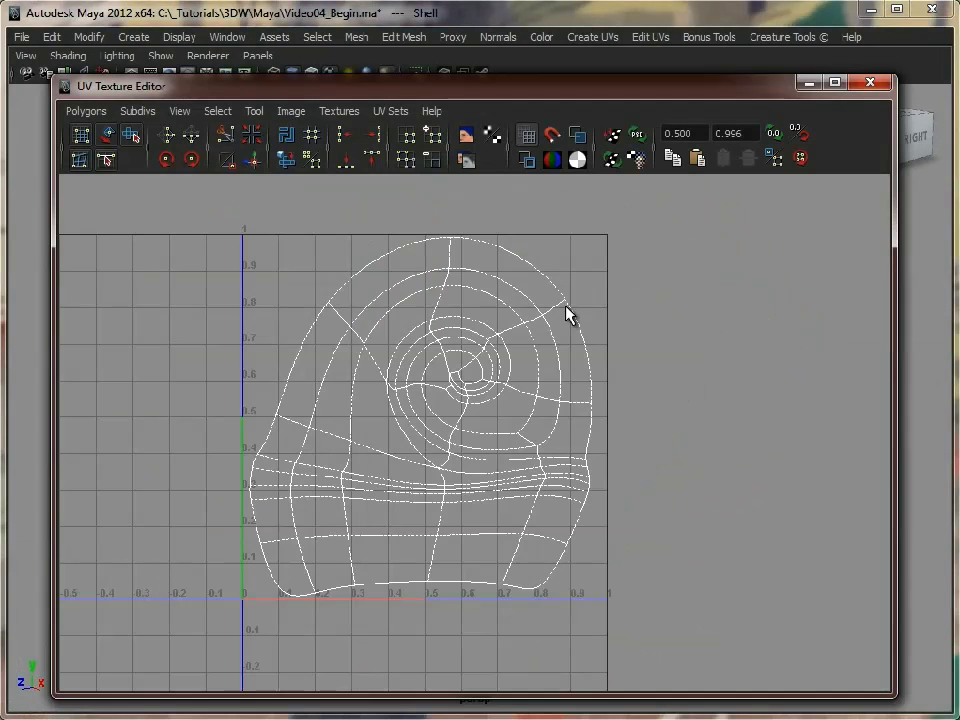
{"action": "middle_click_drag", "start_coordinate": [409, 437], "coordinate": [487, 441], "text": "alt"}
{"action": "right_click_drag", "start_coordinate": [487, 441], "coordinate": [523, 443], "text": "alt"}
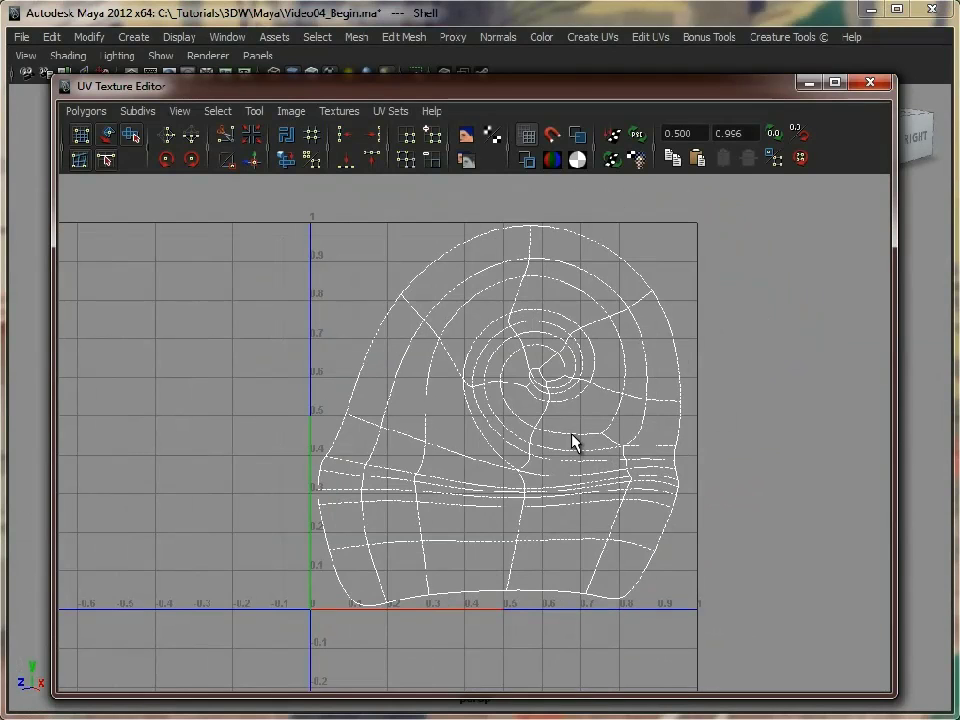
{"action": "left_click", "coordinate": [806, 84]}
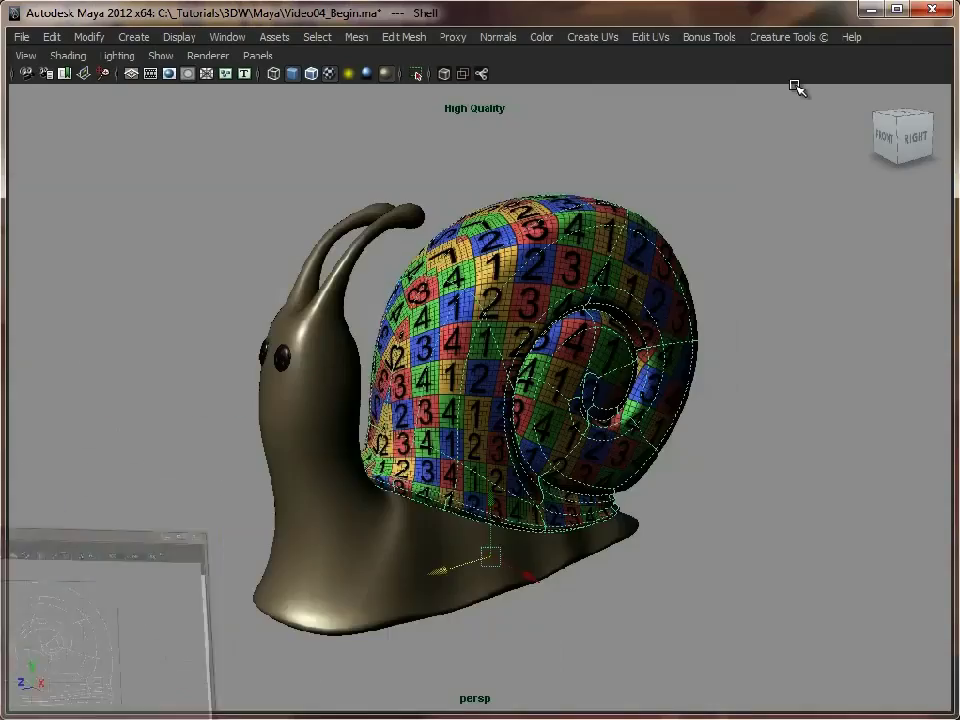
Compare the checker numbers on both sides of the snail's shell and along the middle of its back
{"action": "left_click_drag", "start_coordinate": [226, 374], "coordinate": [290, 280], "text": "alt"}
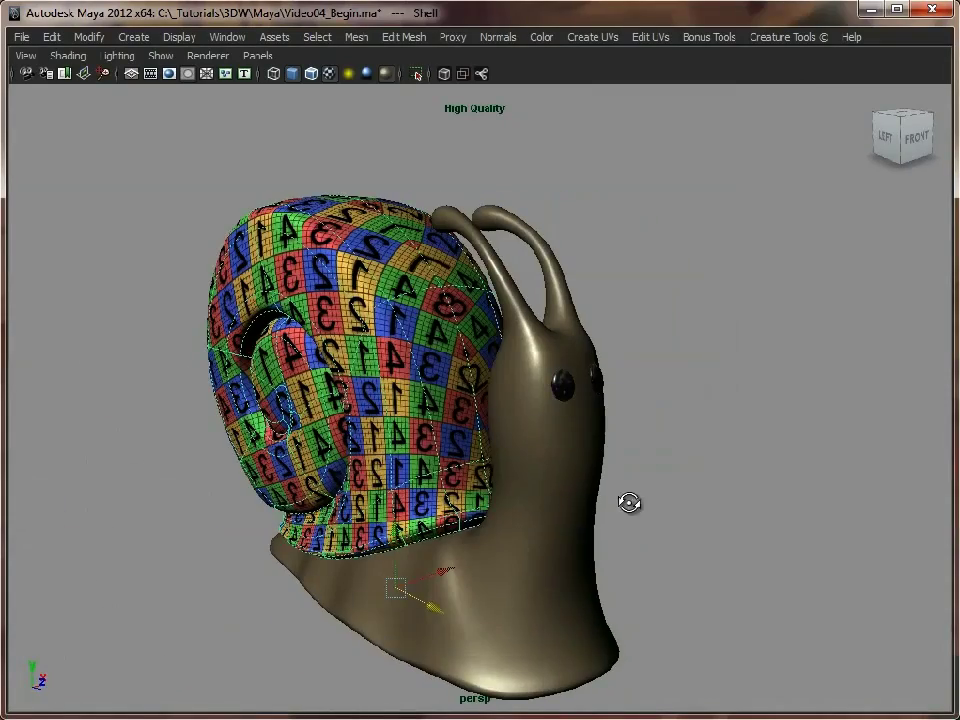
{"action": "left_click_drag", "start_coordinate": [628, 501], "coordinate": [438, 502], "text": "alt"}
{"action": "left_click_drag", "start_coordinate": [700, 505], "coordinate": [469, 508], "text": "alt"}
{"action": "right_click_drag", "start_coordinate": [800, 500], "coordinate": [658, 497], "text": "alt"}
{"action": "middle_click_drag", "start_coordinate": [725, 500], "coordinate": [690, 439], "text": "alt"}
{"action": "left_click_drag", "start_coordinate": [690, 439], "coordinate": [591, 439], "text": "alt"}
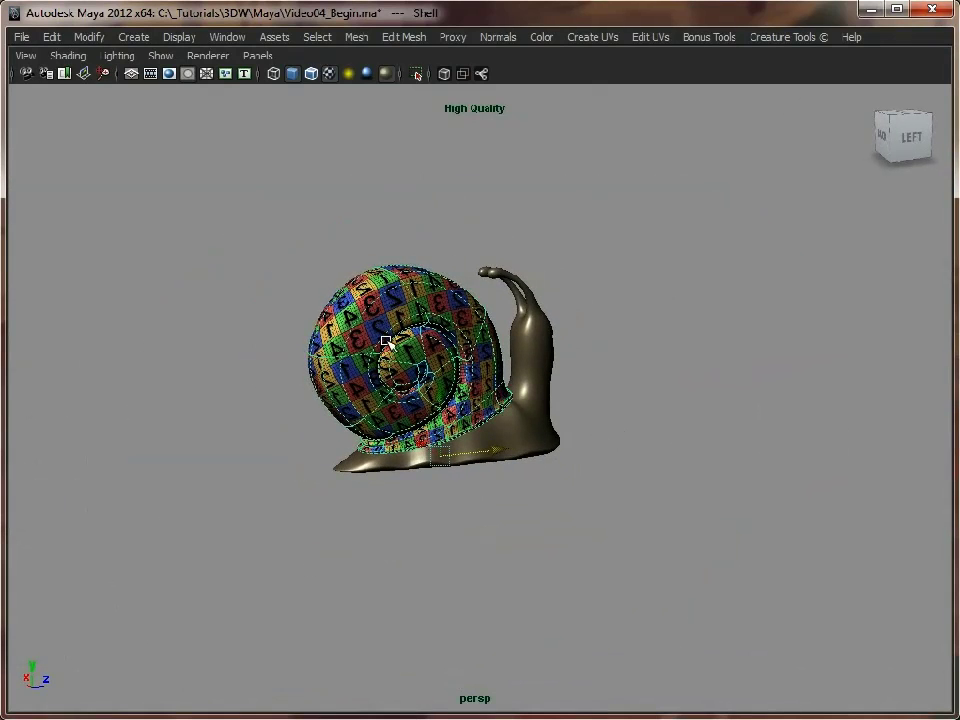
{"action": "left_click_drag", "start_coordinate": [658, 409], "coordinate": [495, 313], "text": "alt"}
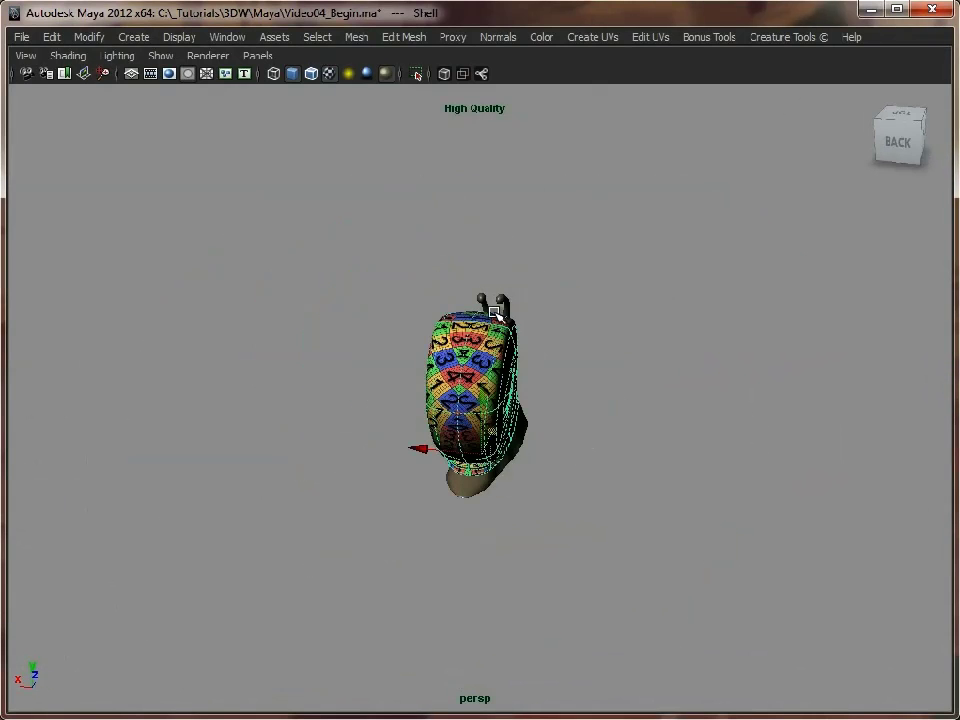
{"action": "left_click_drag", "start_coordinate": [465, 399], "coordinate": [378, 309], "text": "alt"}
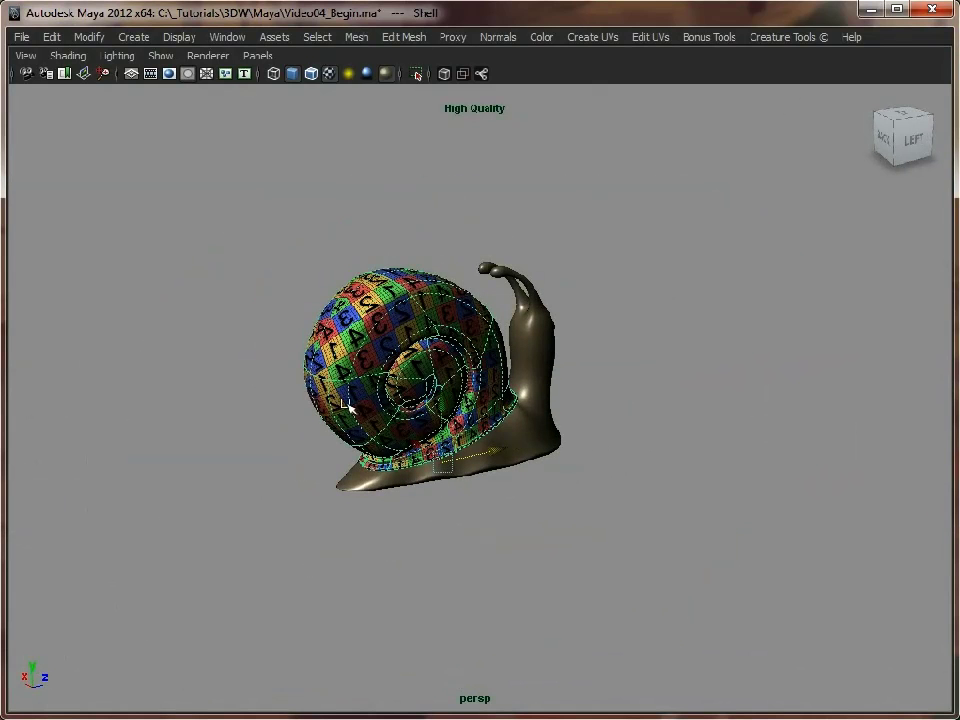
Deselect the shell and briefly check the wireframe of the untextured snail body from the front right
{"action": "left_click_drag", "start_coordinate": [570, 510], "coordinate": [724, 497], "text": "alt"}
{"action": "mouse_move", "coordinate": [724, 497]}
{"action": "right_mouse_down", "text": "alt"}
{"action": "mouse_move", "coordinate": [609, 495]}
{"action": "mouse_move", "coordinate": [709, 496]}
{"action": "right_mouse_up", "text": "alt"}
{"action": "mouse_move", "coordinate": [709, 496]}
{"action": "left_mouse_down", "text": "alt"}
{"action": "mouse_move", "coordinate": [696, 499]}
{"action": "mouse_move", "coordinate": [711, 476]}
{"action": "left_mouse_up", "text": "alt"}
{"action": "left_click", "coordinate": [716, 426]}
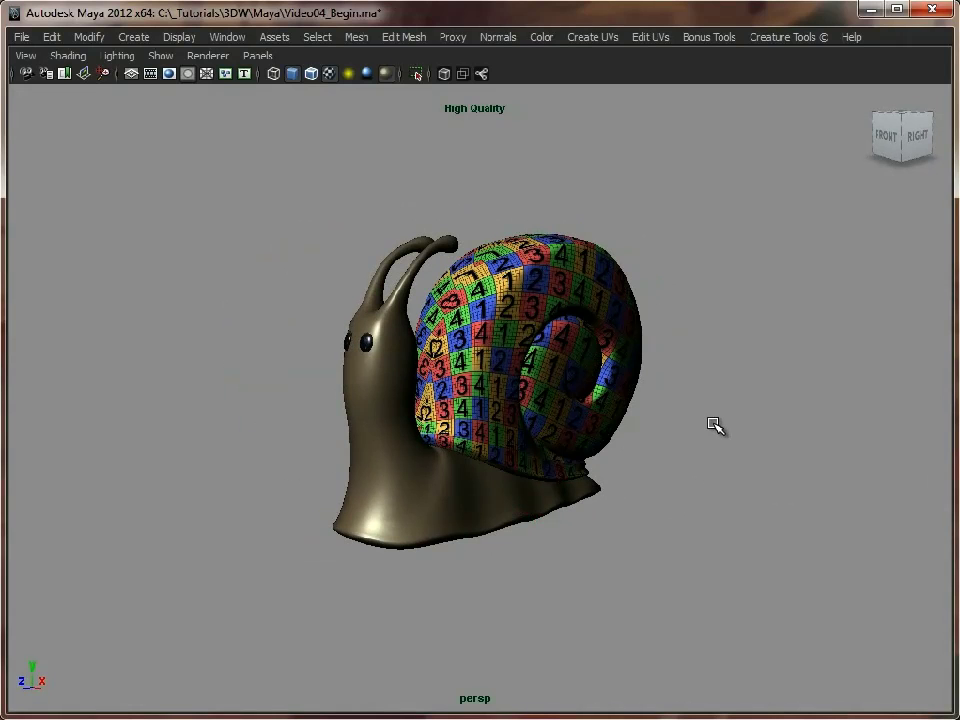
{"action": "left_click", "coordinate": [462, 489]}
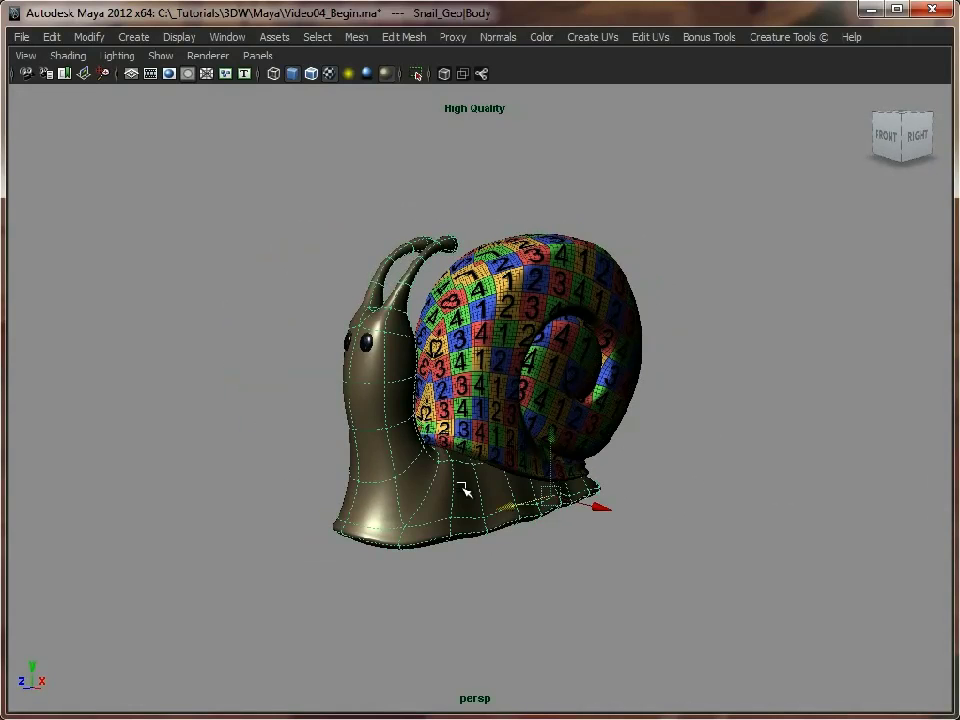
{"action": "left_click", "coordinate": [662, 463]}
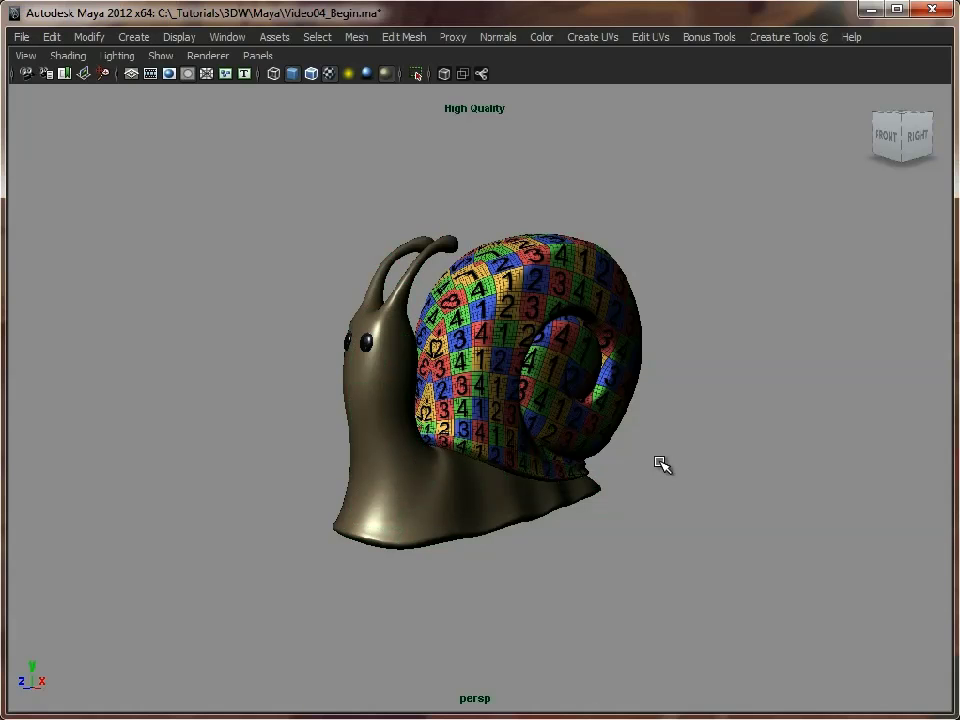